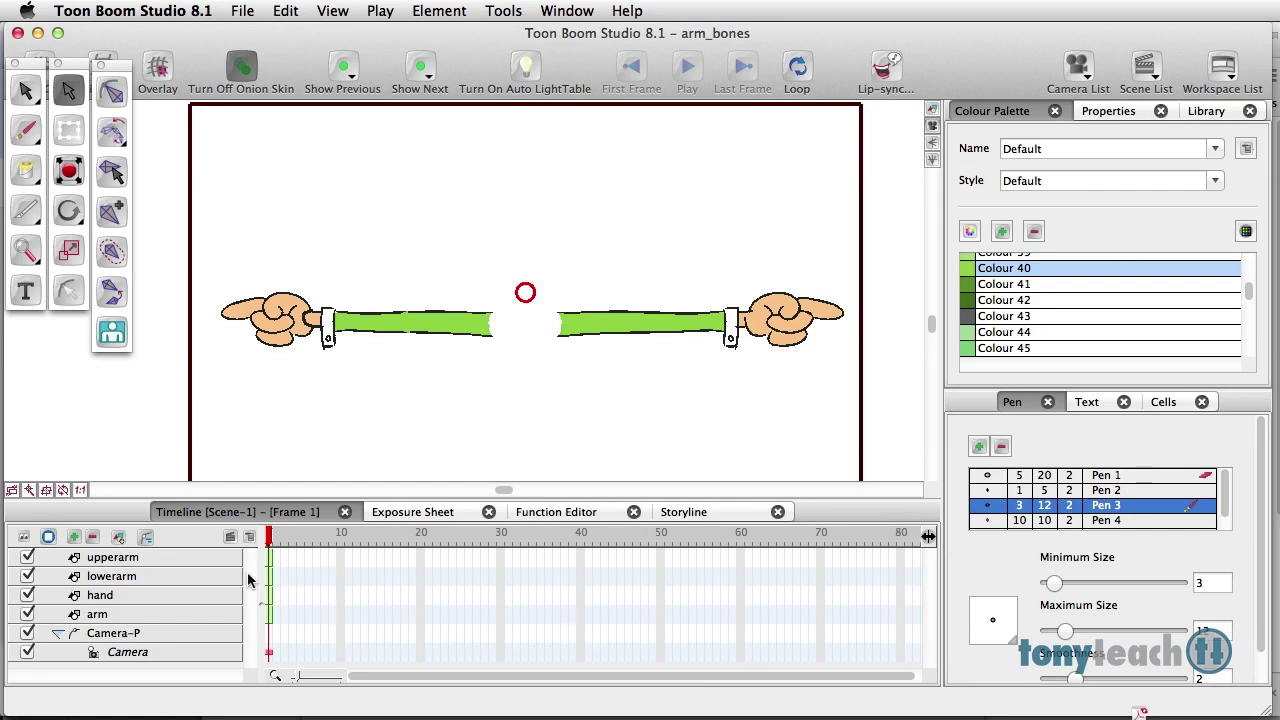
- Draw a bone chain along the right arm drawing with the Bone Creator
left_click(177, 615)
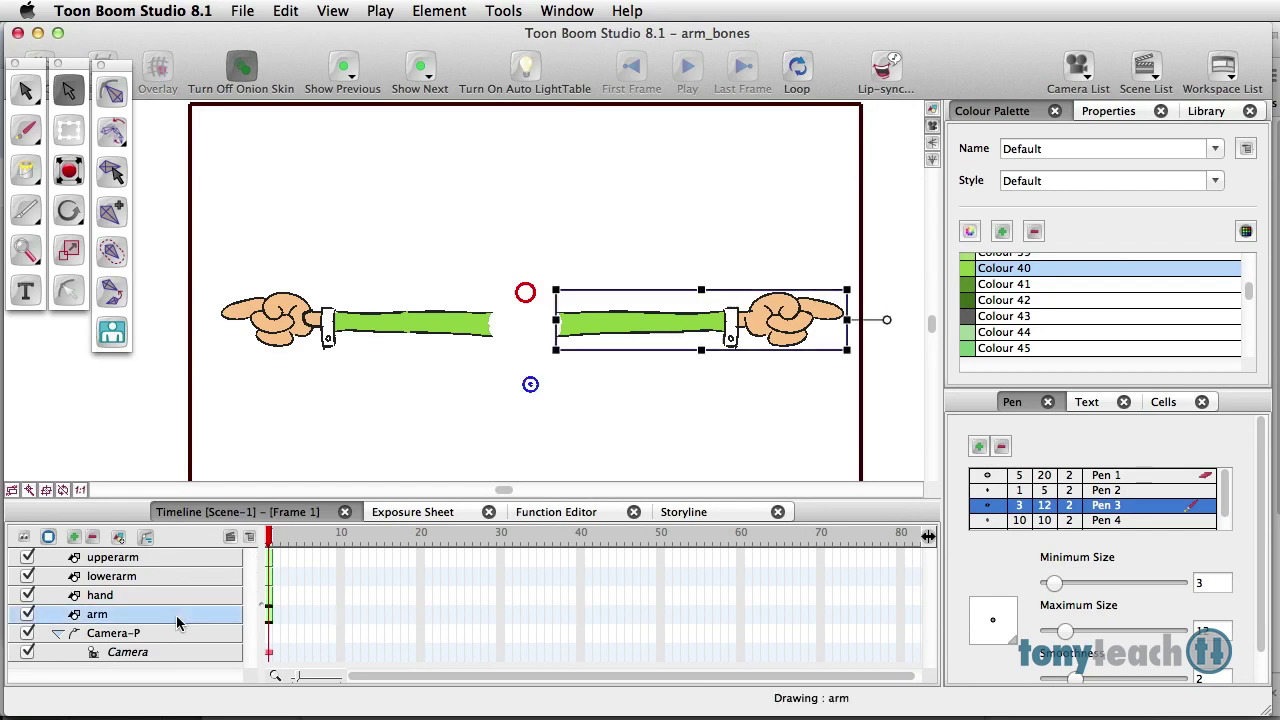
left_click(110, 220)
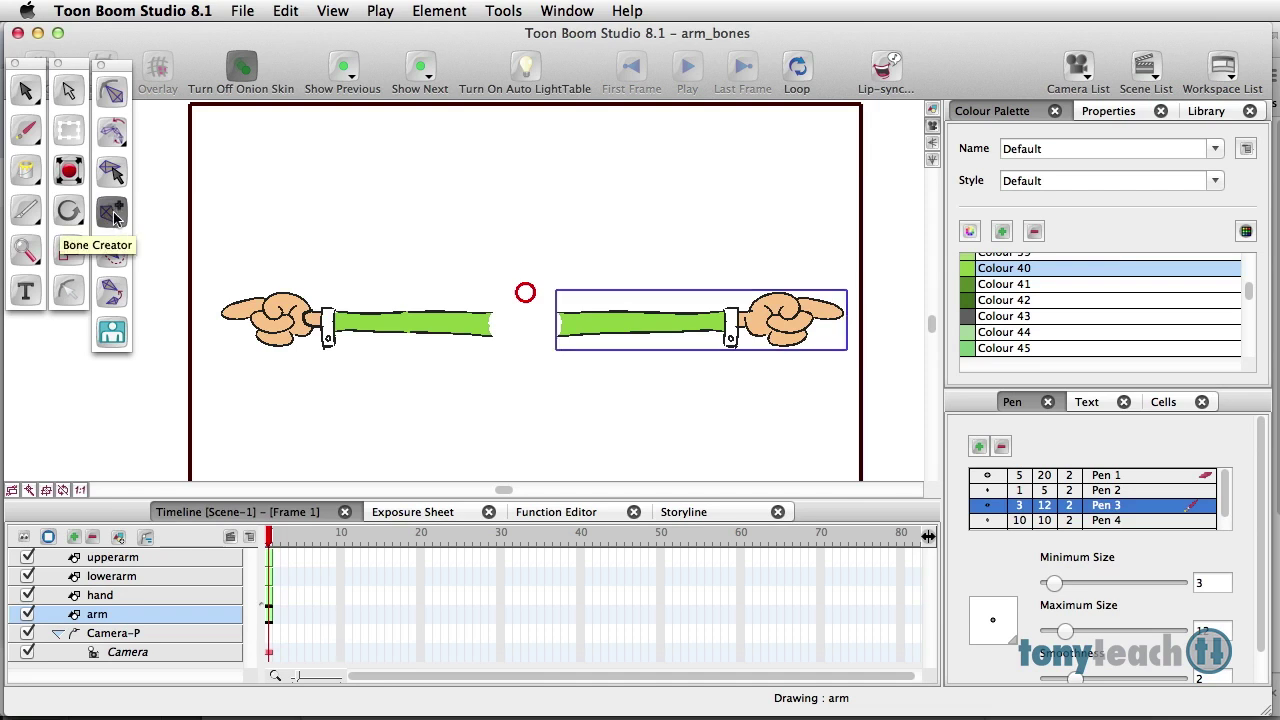
left_click_drag(560, 324, 846, 326)
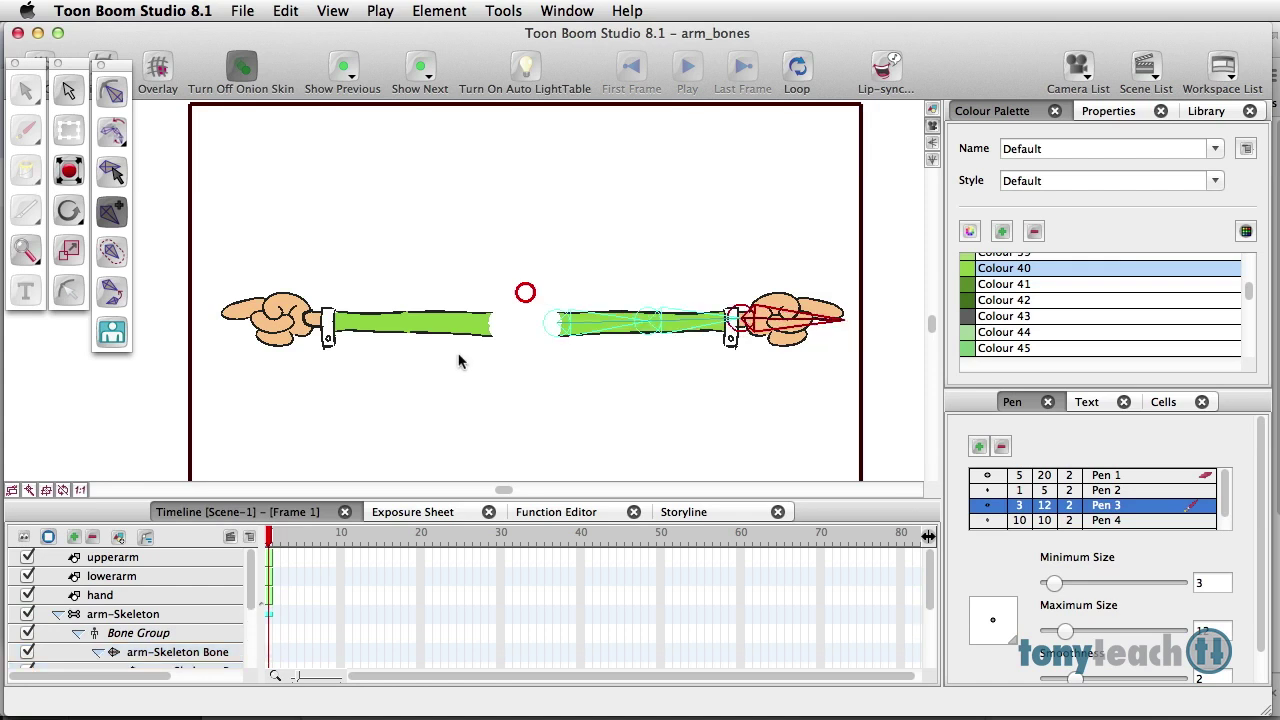
- Bend the right forearm at the elbow so the hand points upward
left_click(111, 91)
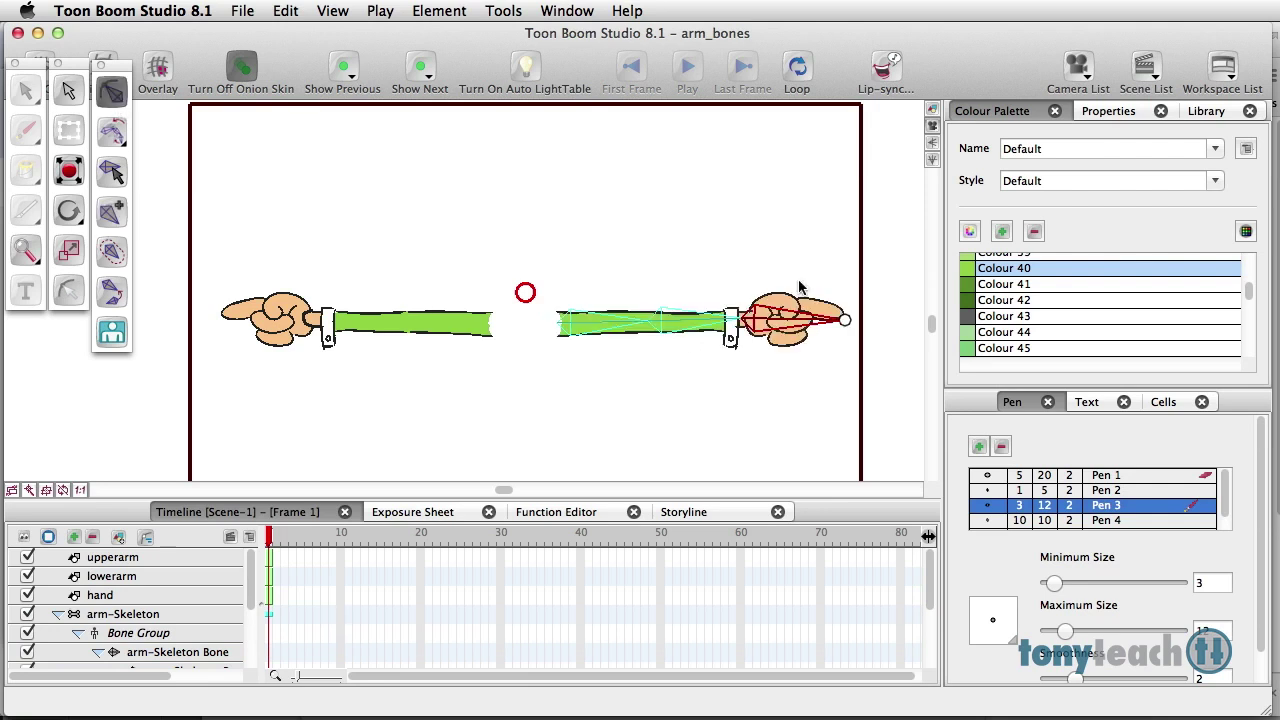
mouse_move(846, 320)
left_mouse_down()
mouse_move(838, 298)
mouse_move(828, 340)
mouse_move(838, 318)
left_mouse_up()
left_click_drag(706, 332, 710, 213)
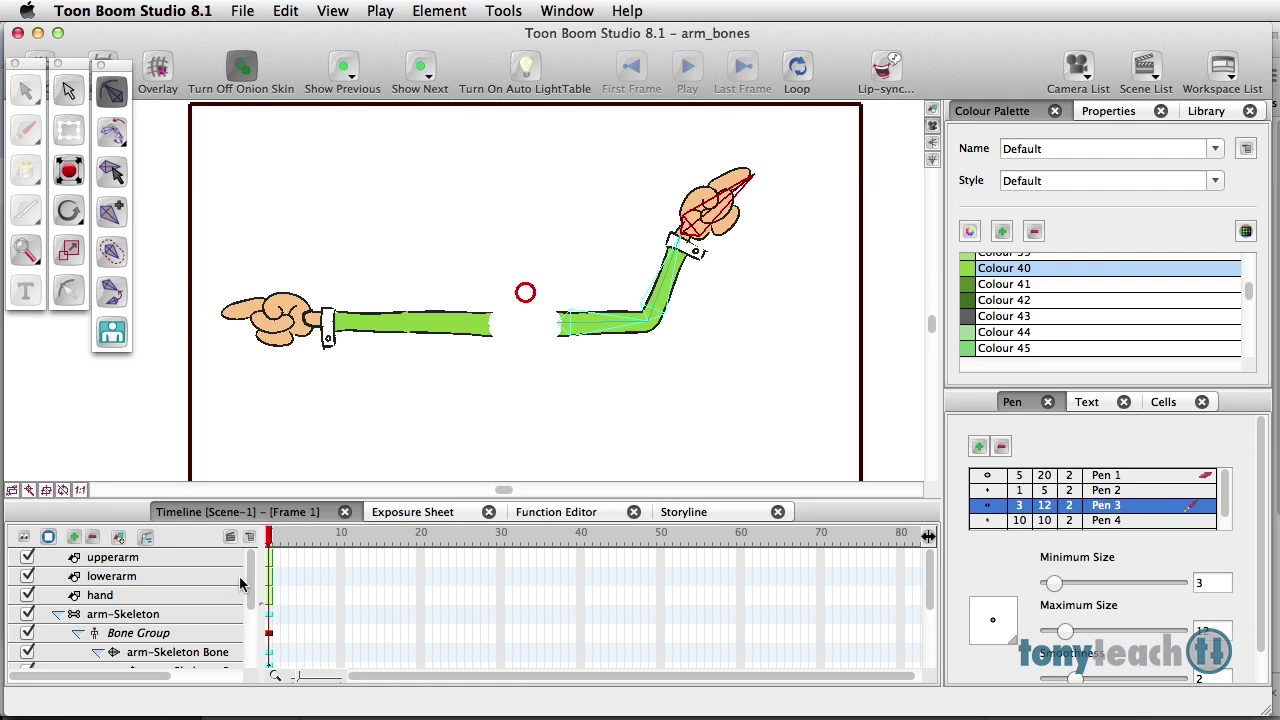
- Collapse the arm-Skeleton group and toggle the upperarm and lowerarm layers off and back on
left_click(58, 615)
left_click(100, 615)
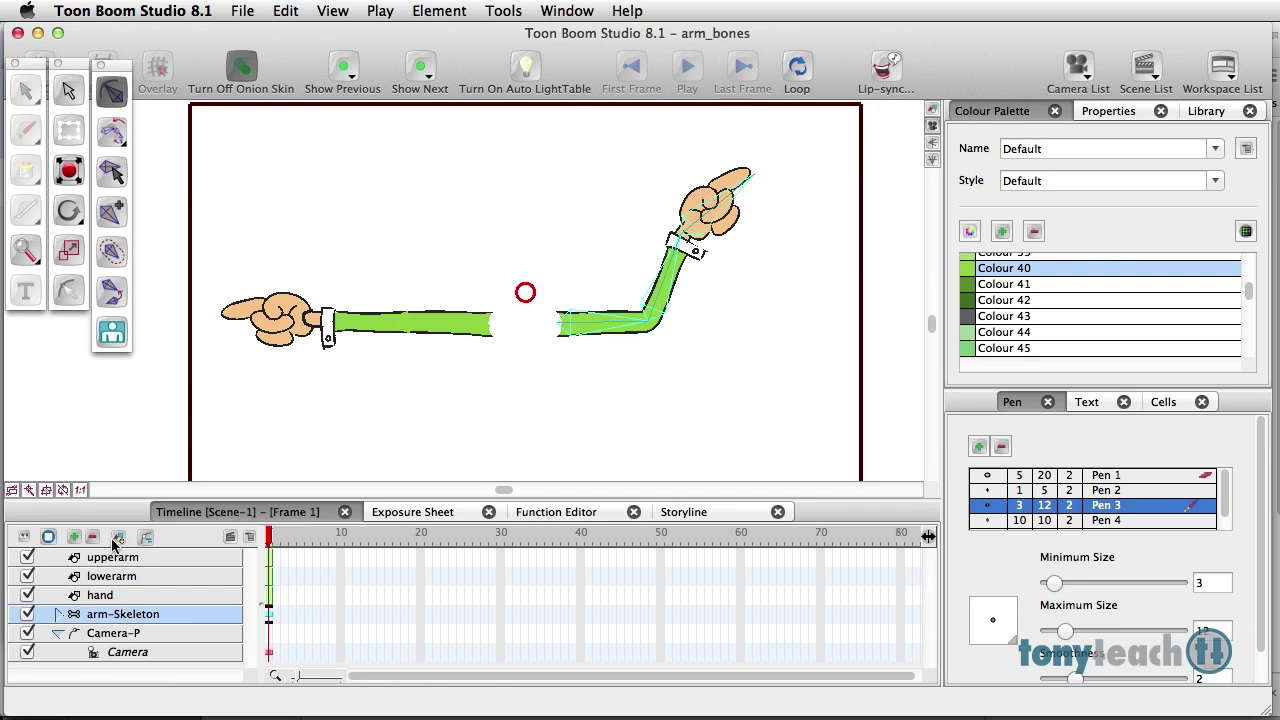
left_click(30, 558)
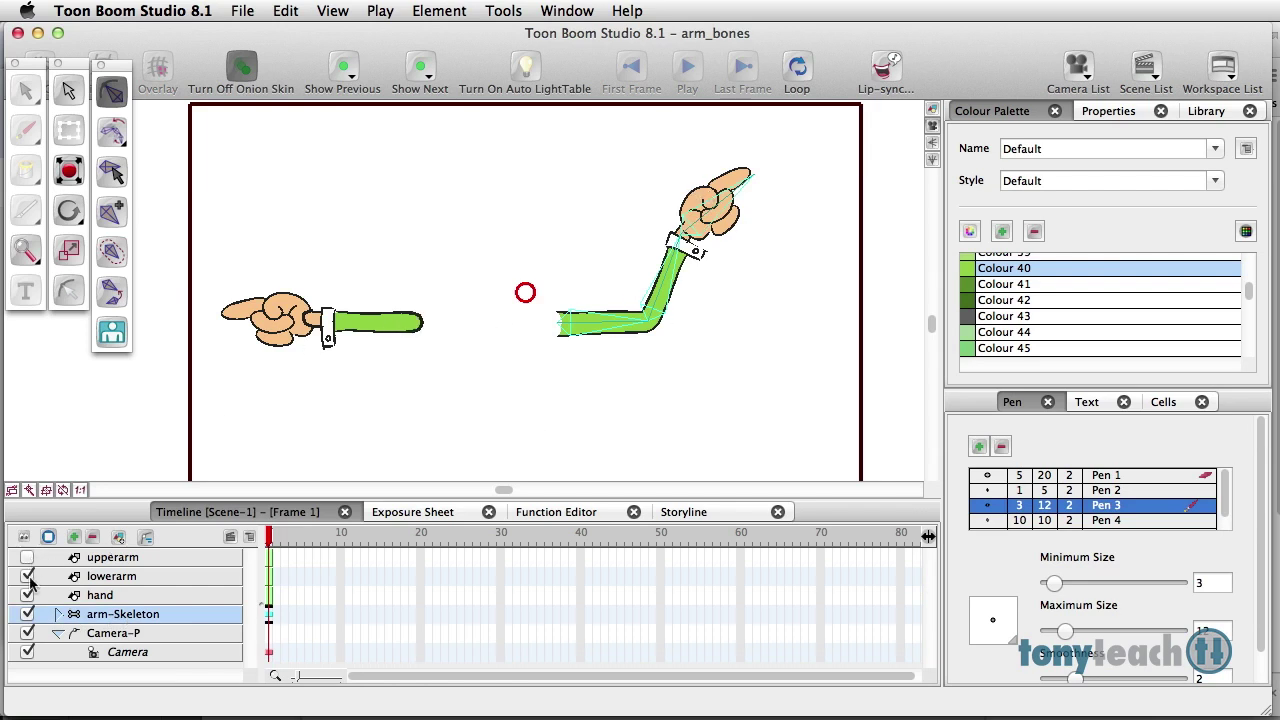
left_click(28, 577)
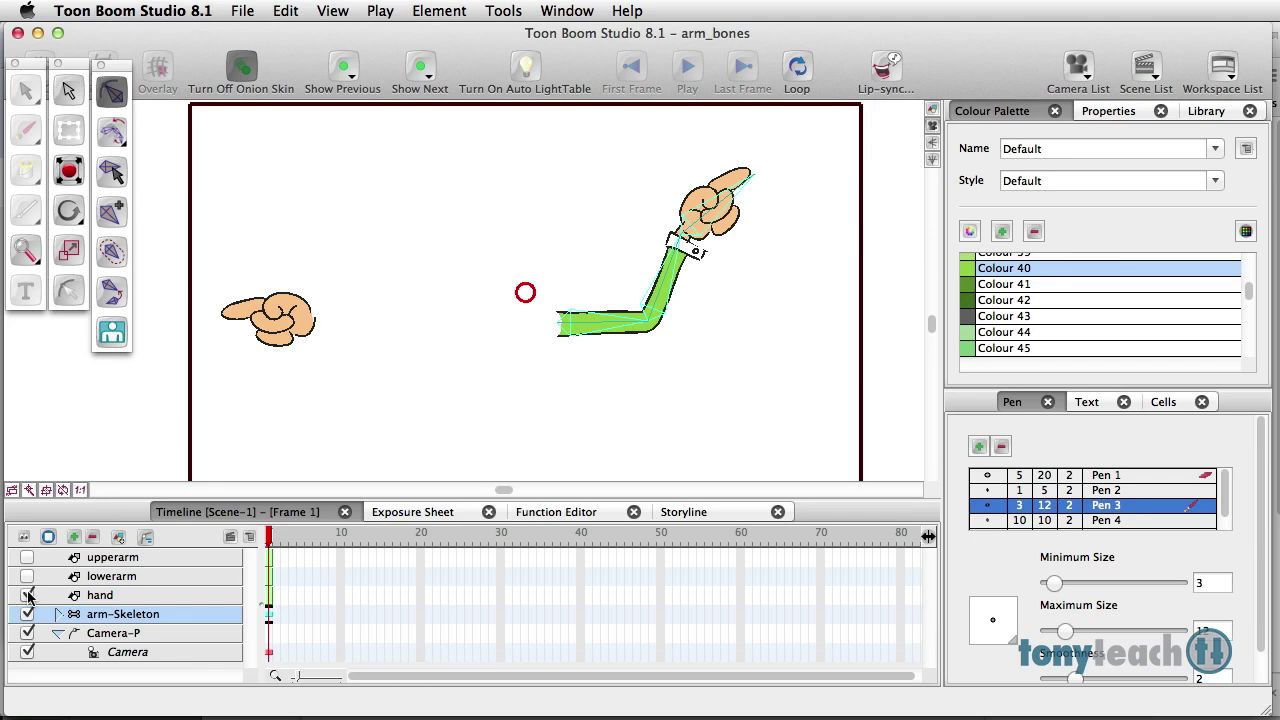
left_click(104, 597)
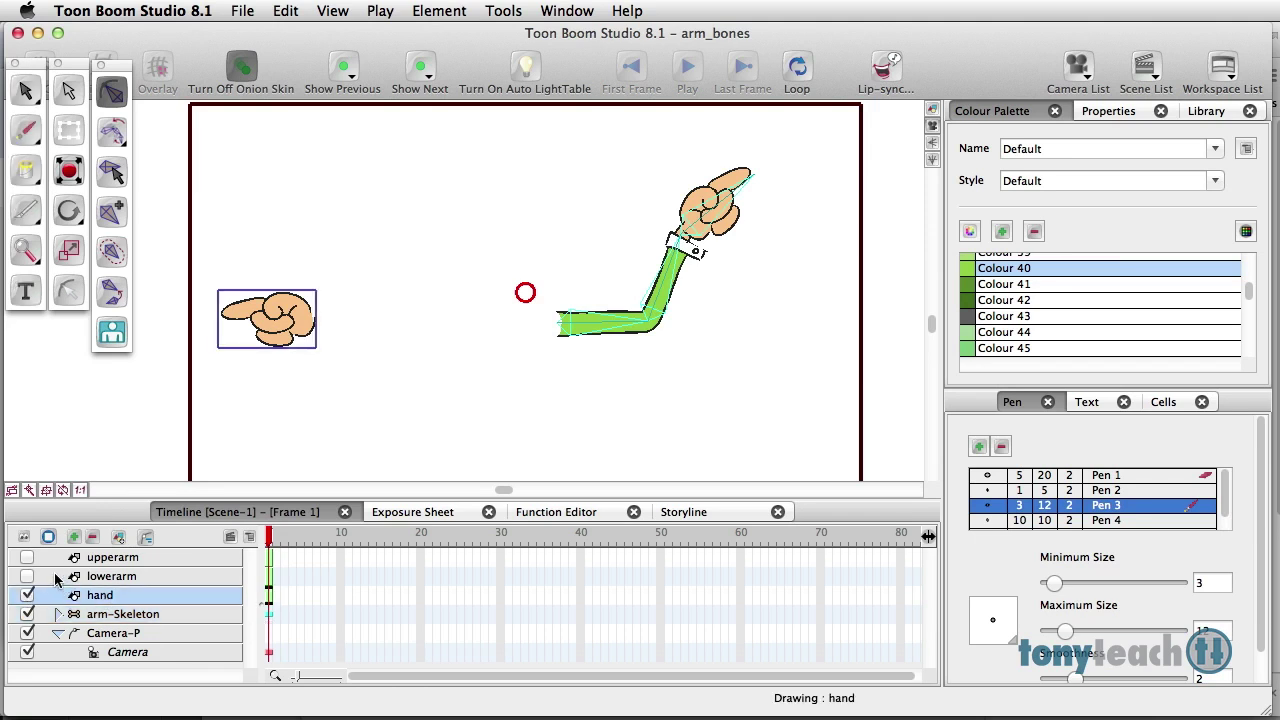
left_click(56, 578)
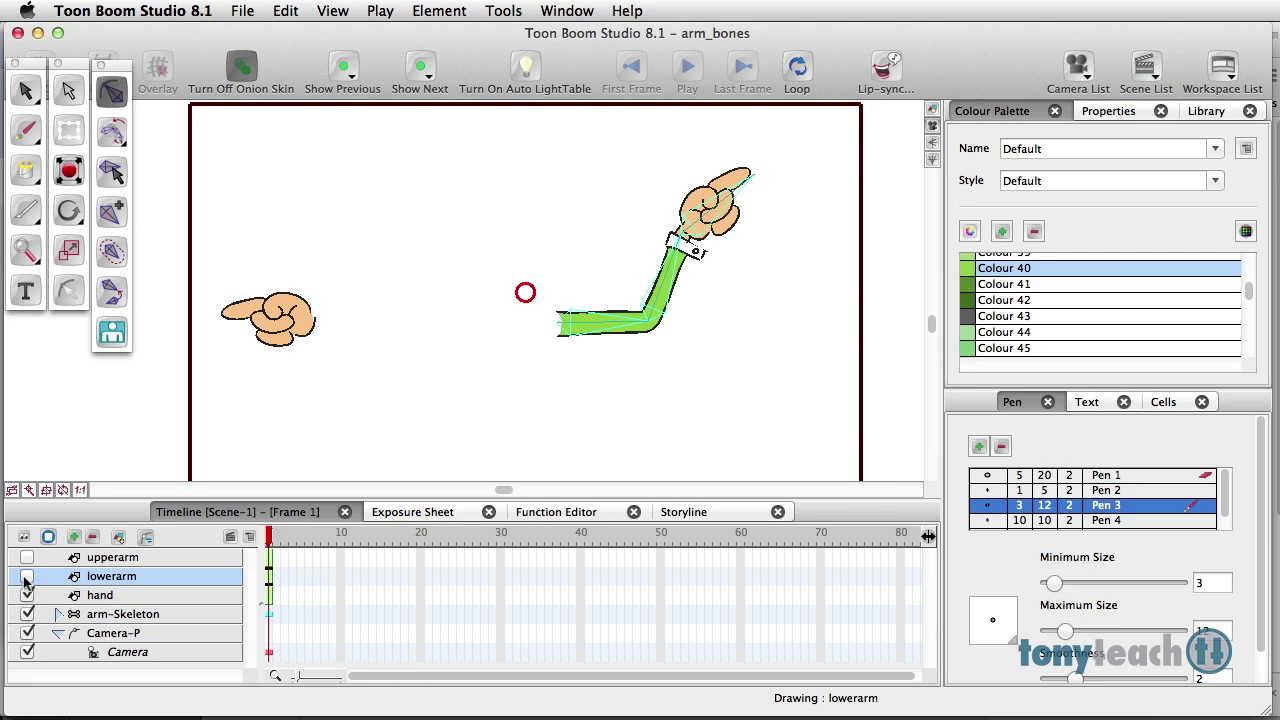
left_click(27, 577)
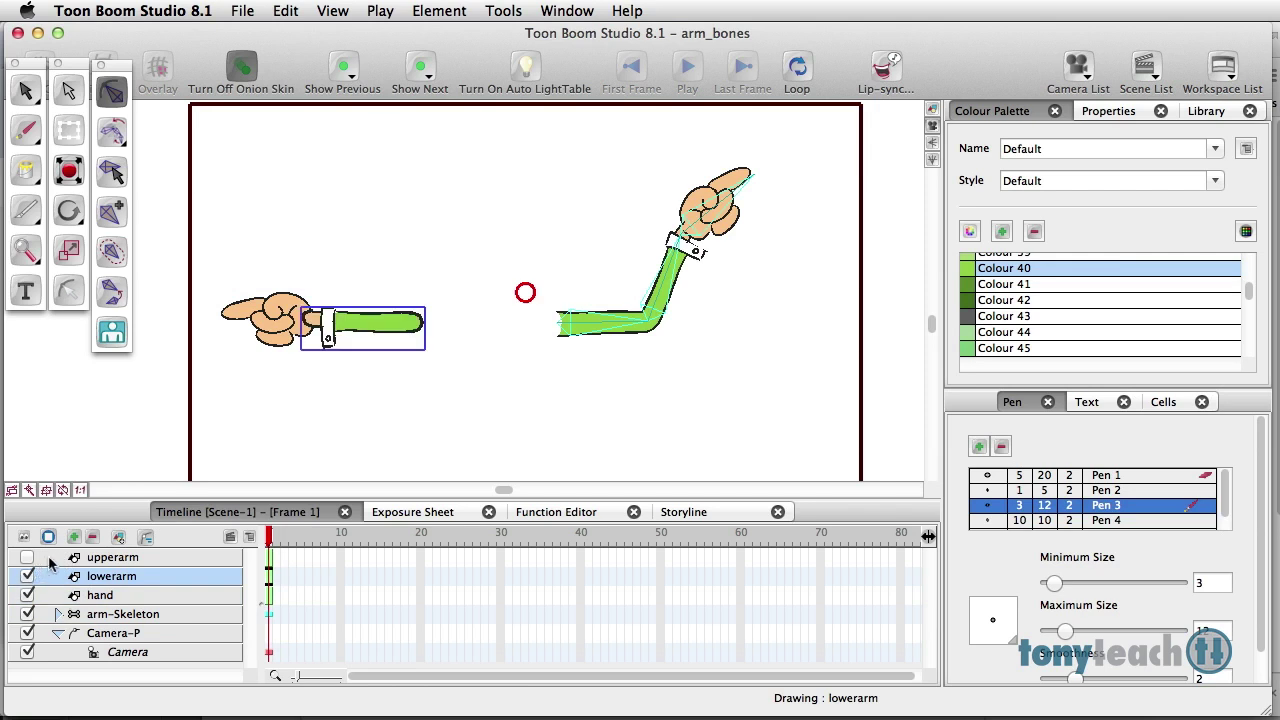
left_click(49, 558)
left_click(27, 557)
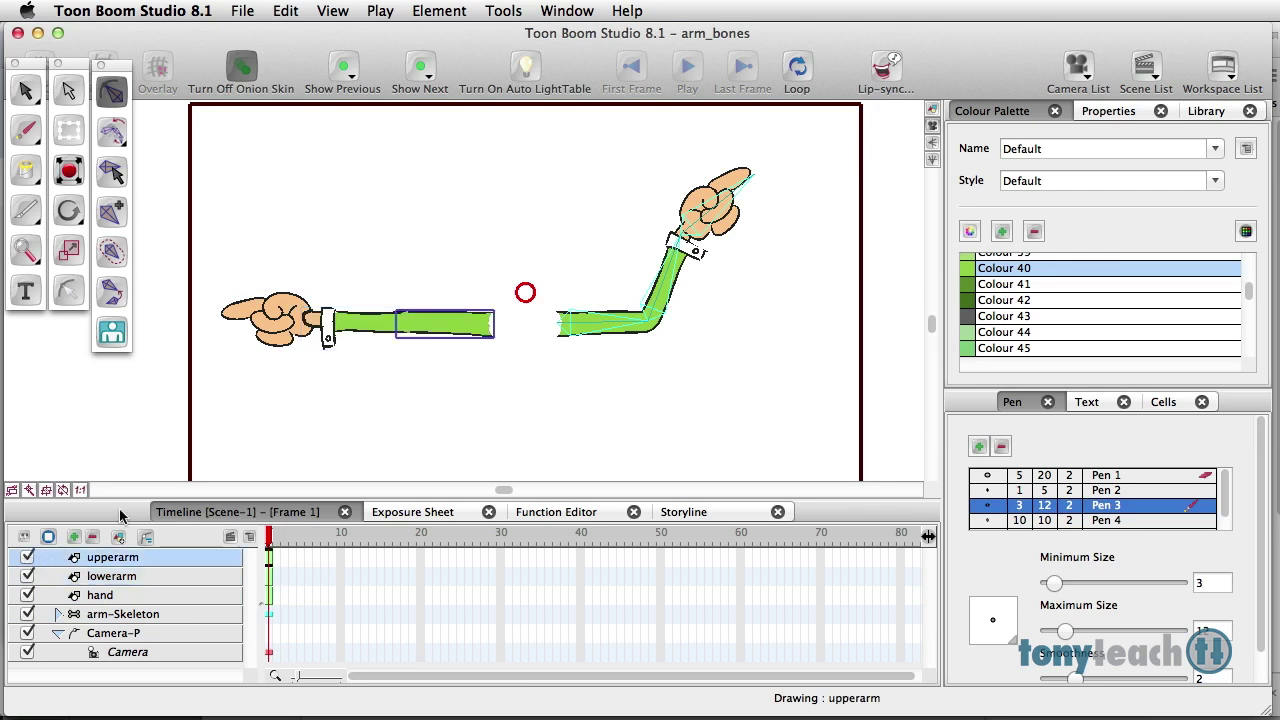
- Select the left hand and lowerarm drawings, then re-show the upperarm and lowerarm layers
left_click(70, 93)
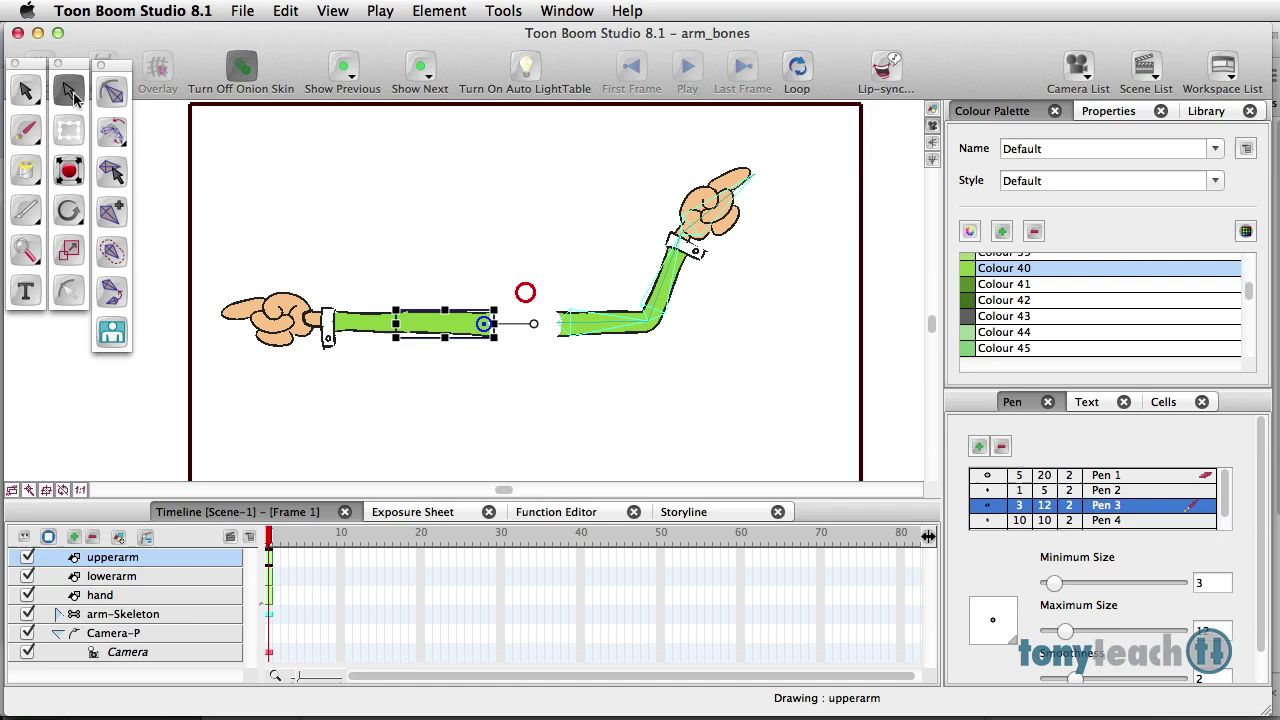
left_click(311, 175)
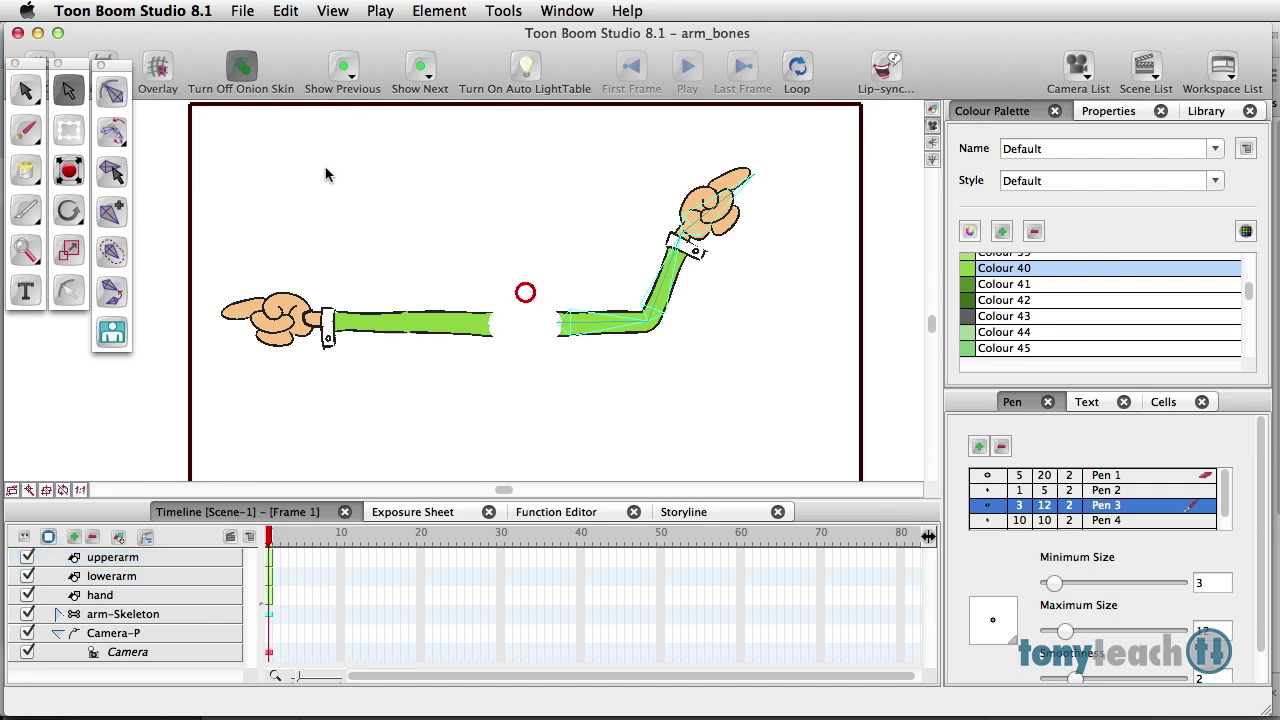
left_click(298, 333)
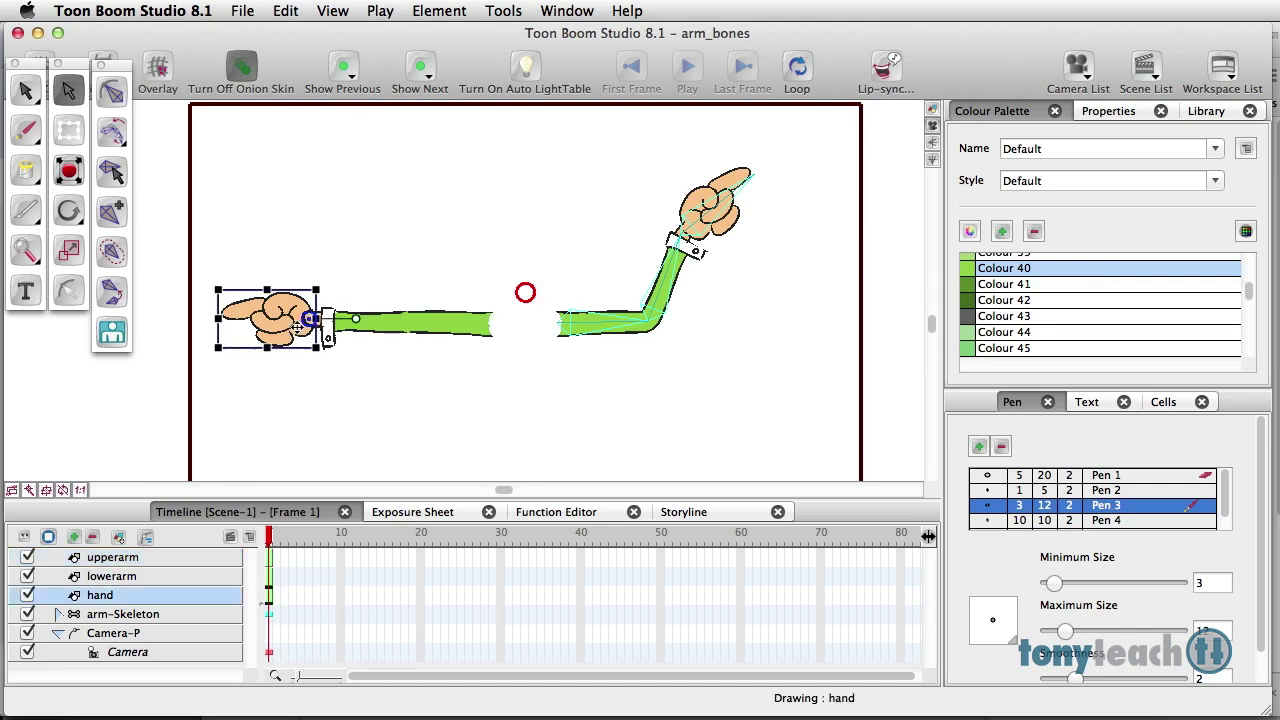
left_click(350, 328)
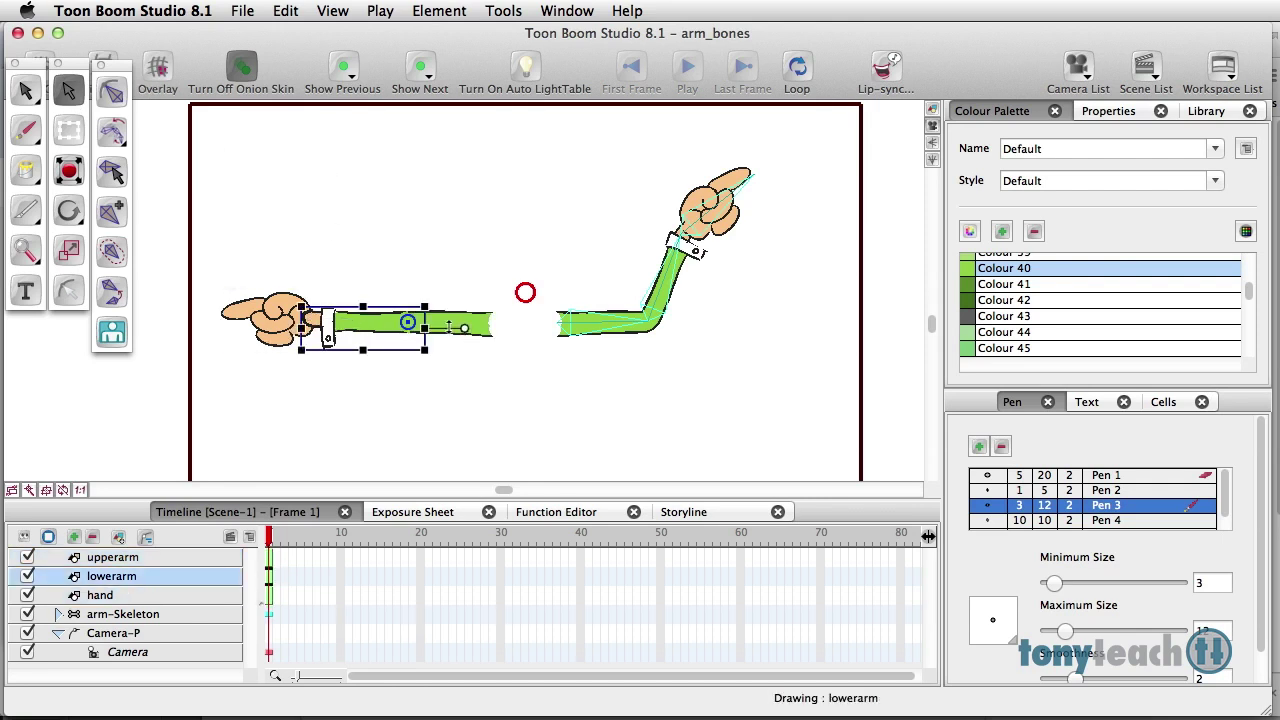
left_click(27, 557)
left_click(314, 458)
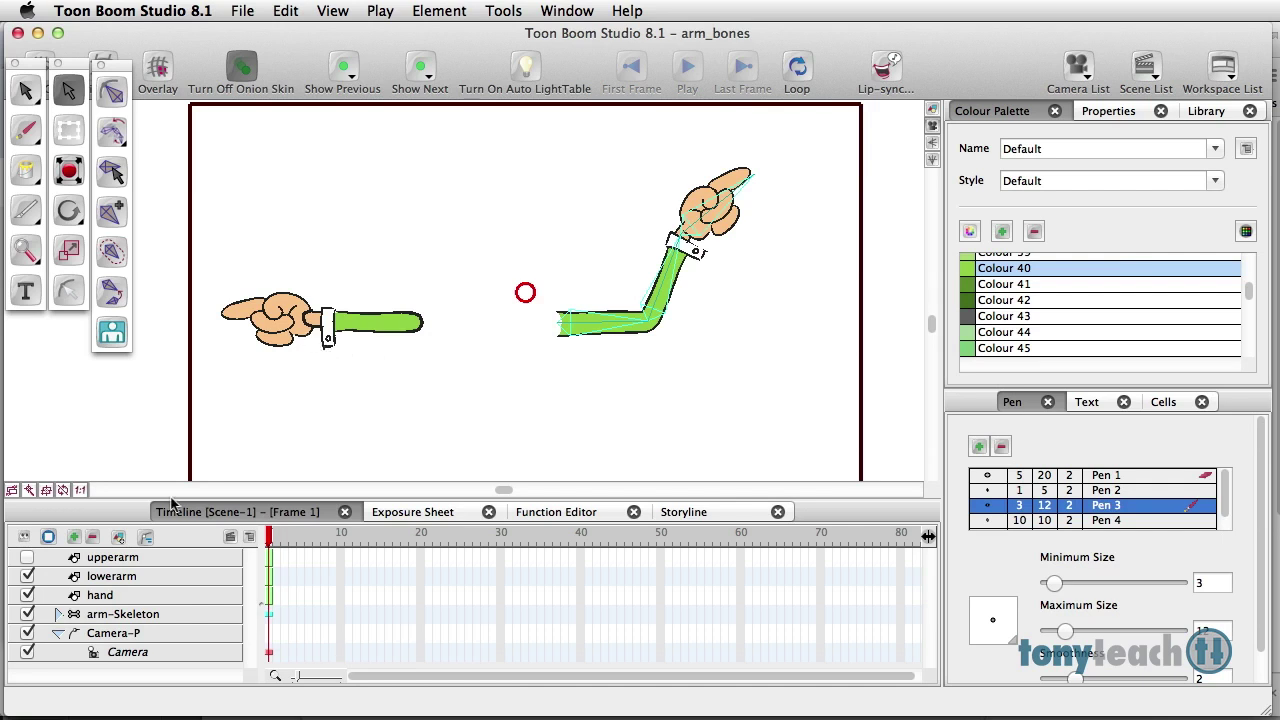
left_click(28, 577)
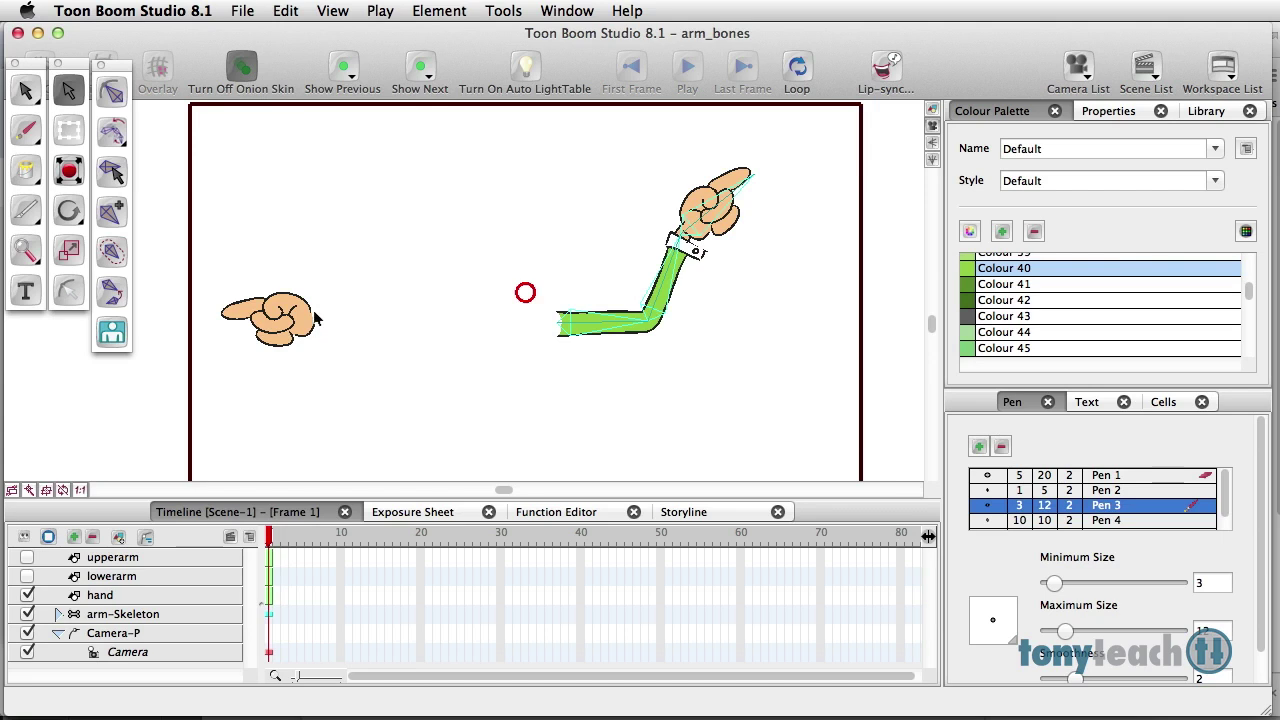
left_click(28, 577)
left_click(28, 558)
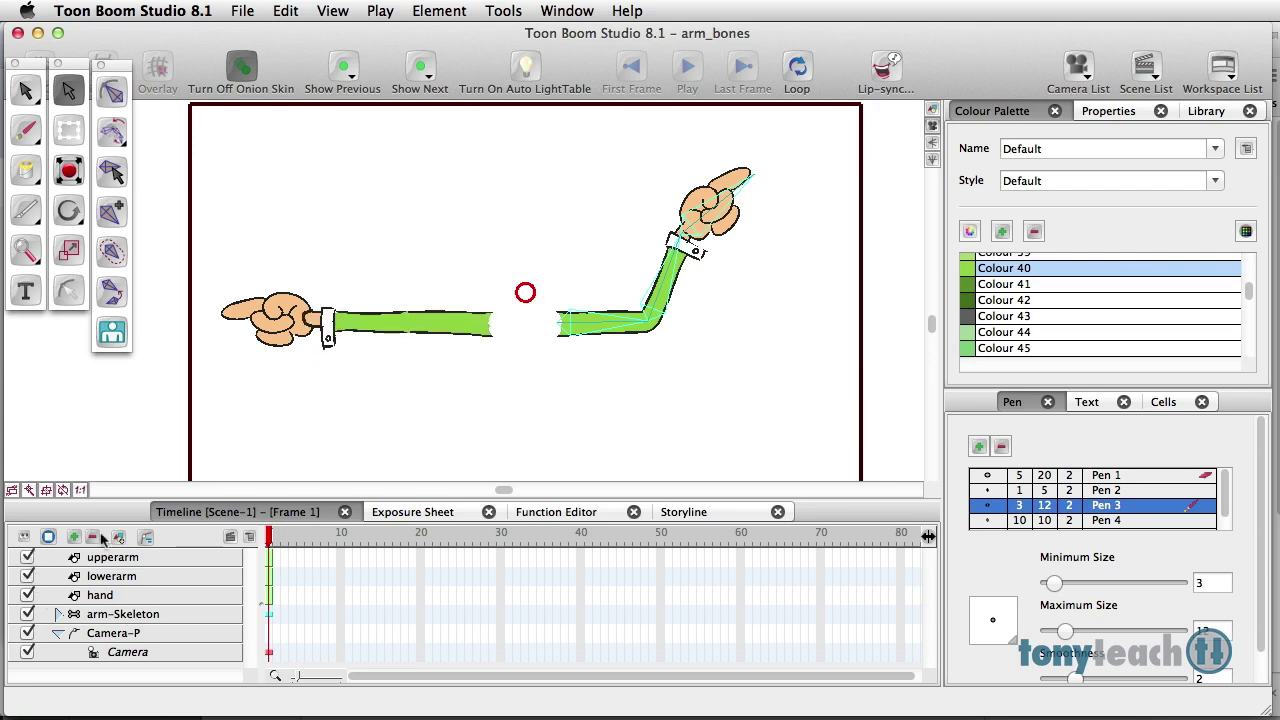
- Select the left hand drawing and nudge it with Alt+Down
left_click(284, 318)
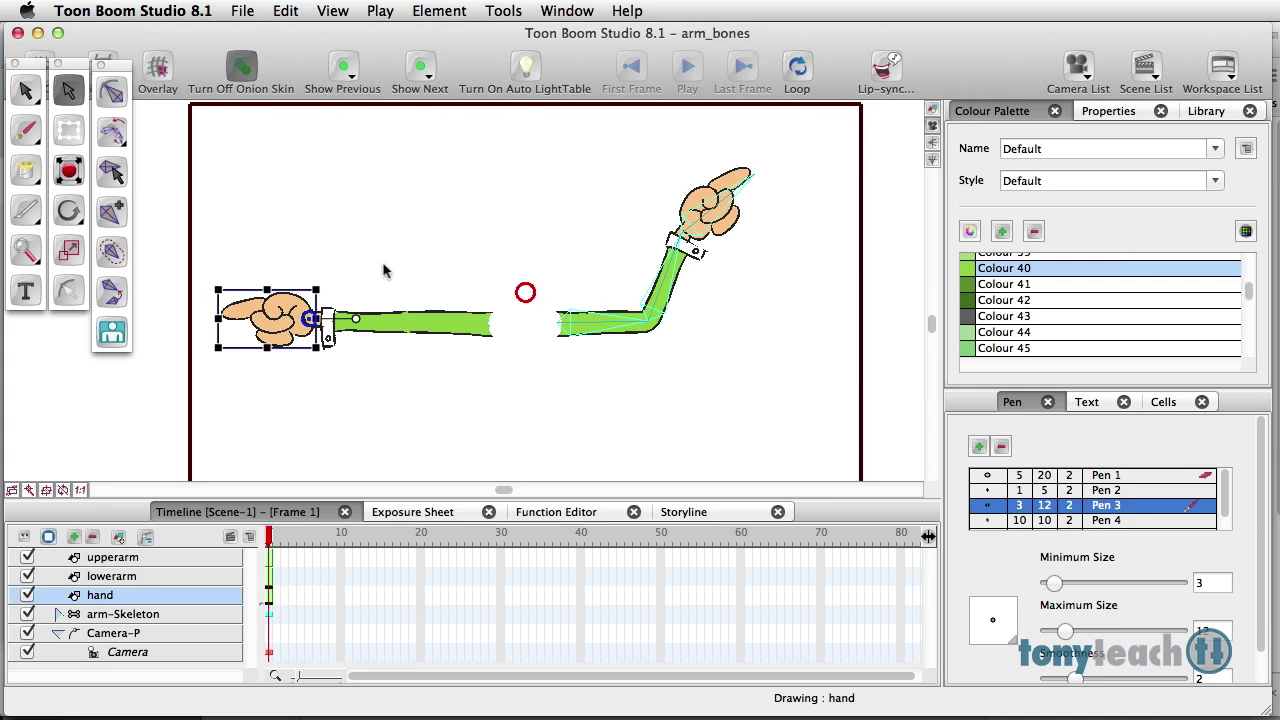
key("alt")
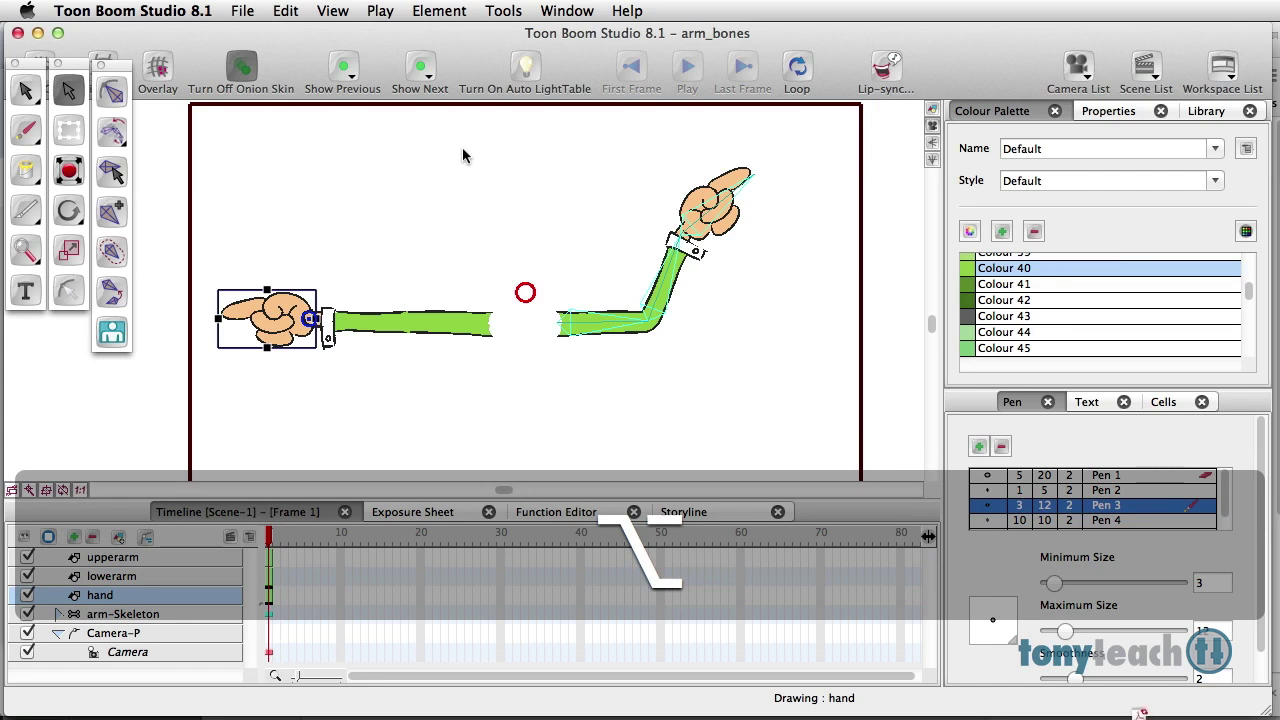
key("alt+Down")
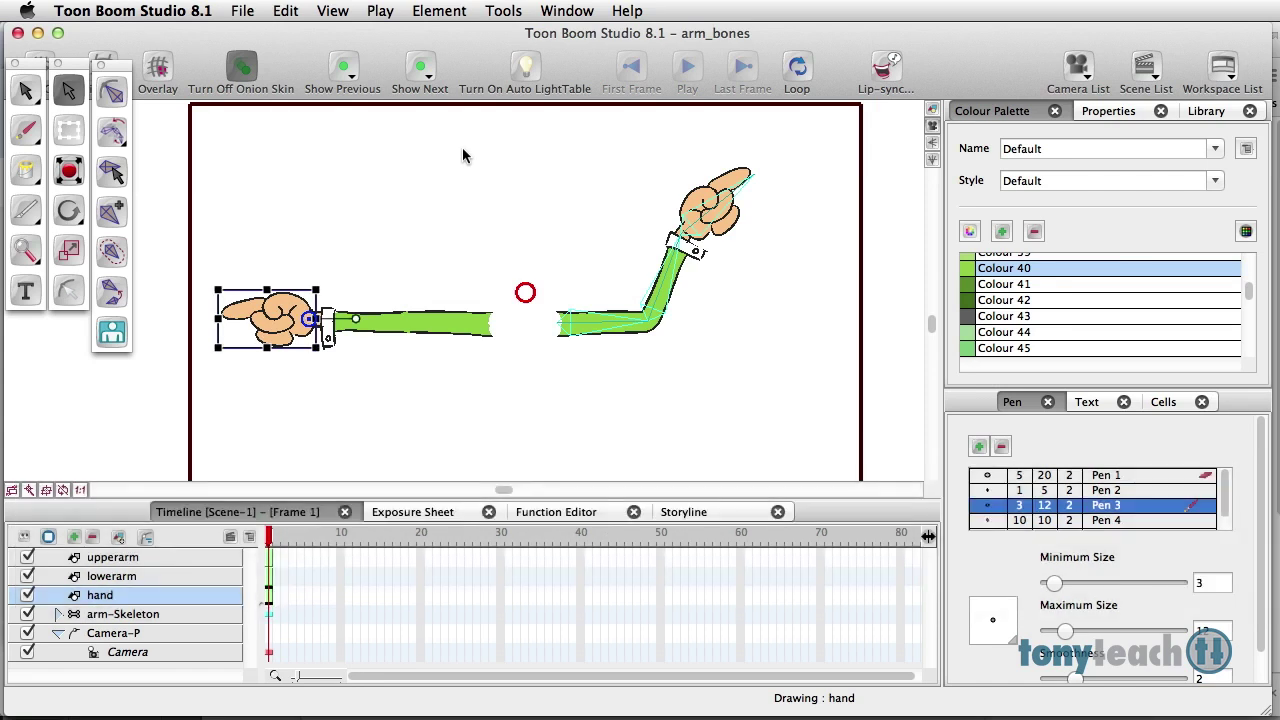
left_click(368, 401)
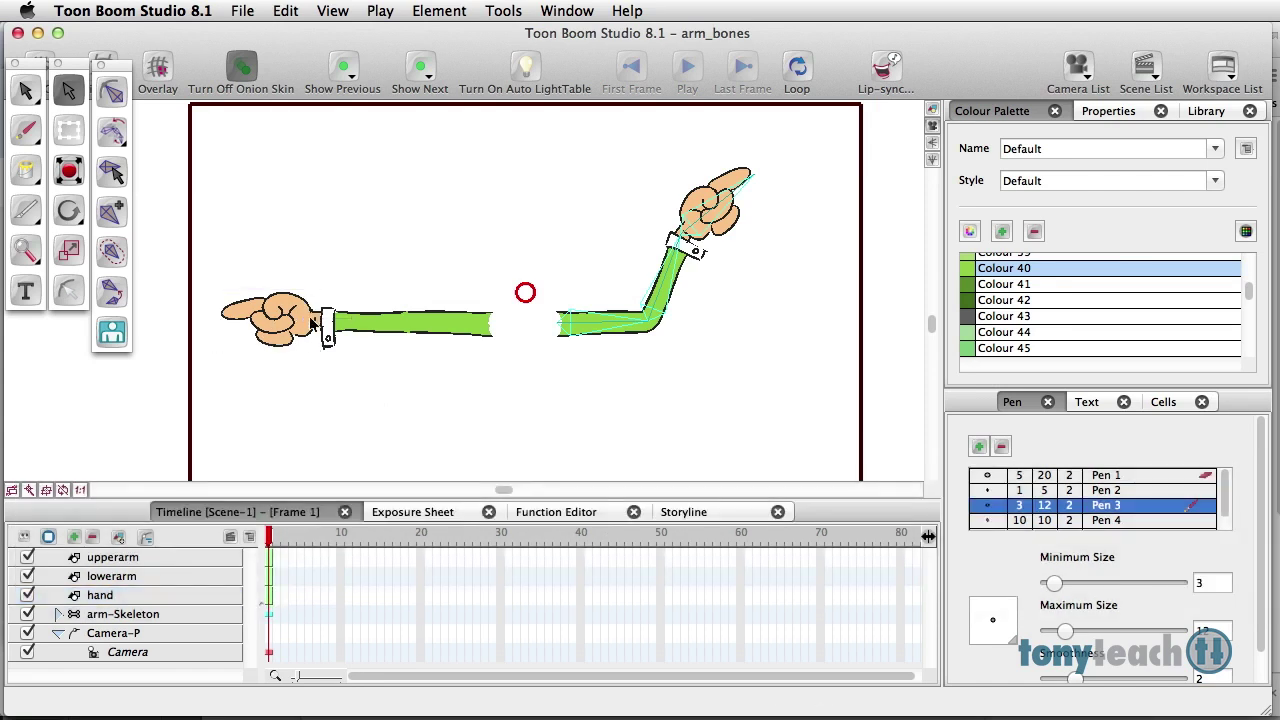
- Select the upperarm, lowerarm and hand parts in turn, ending on the lowerarm layer
left_click(415, 328)
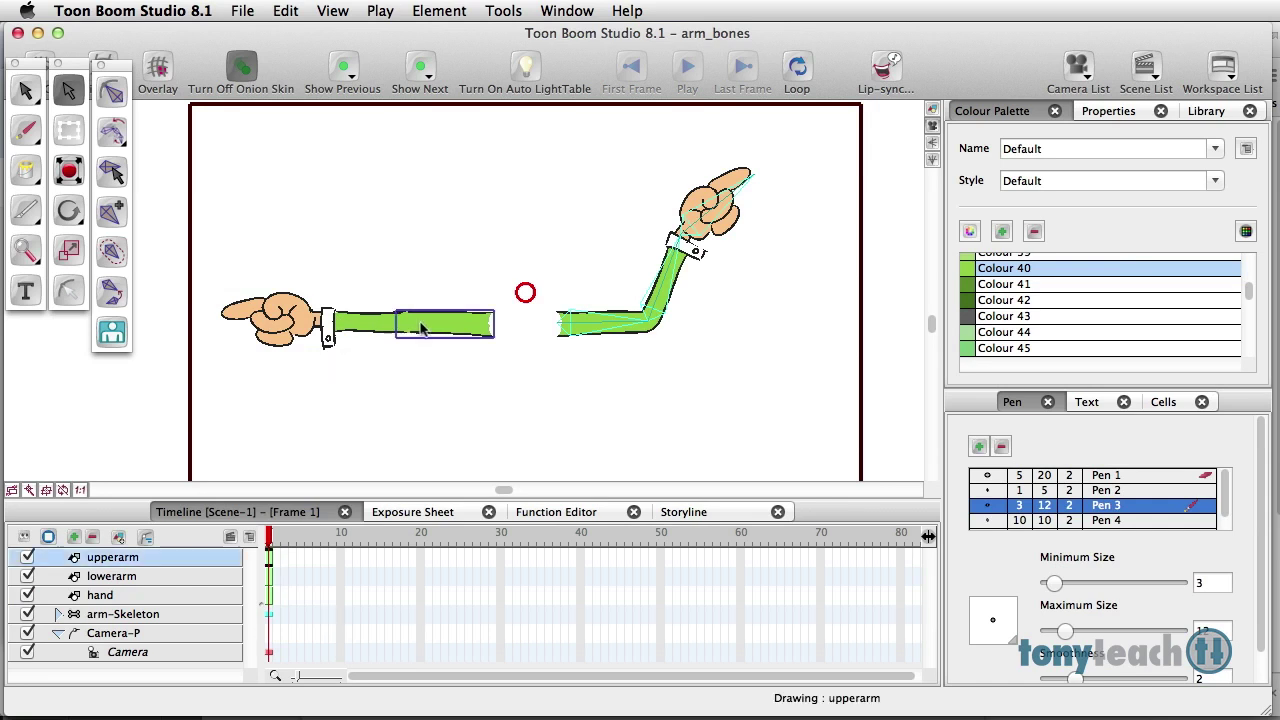
left_click(370, 328)
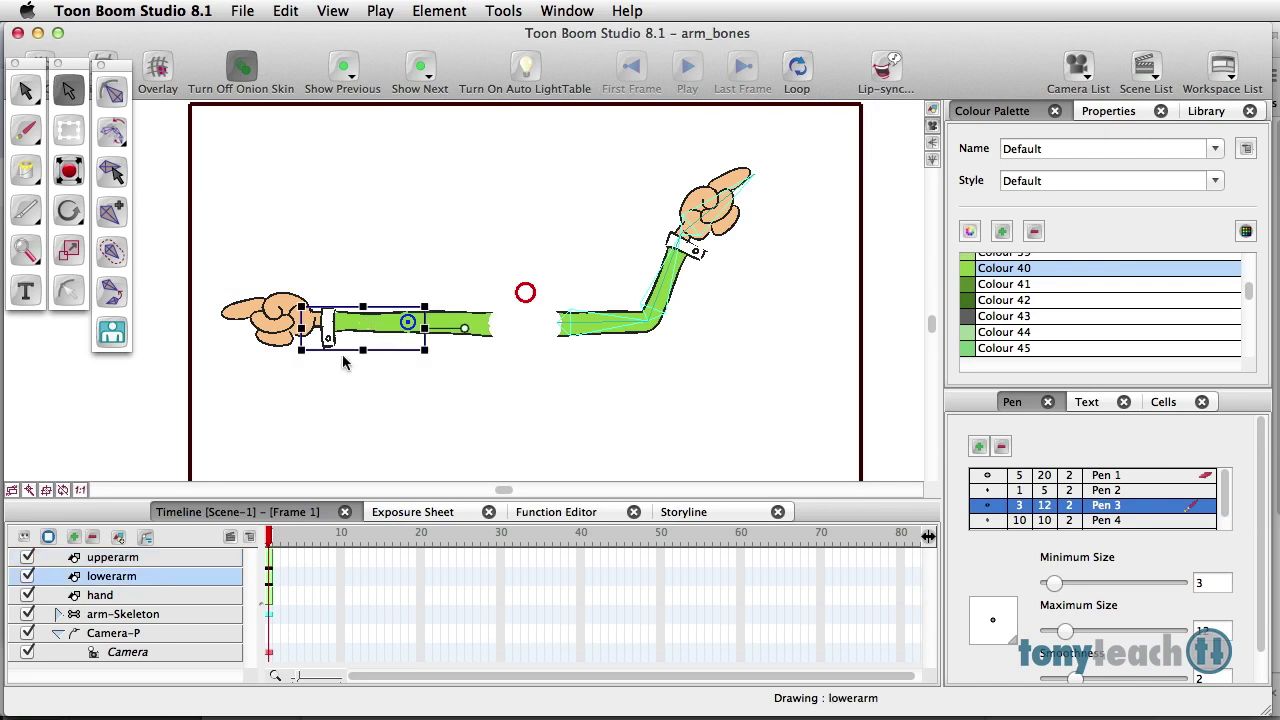
left_click(130, 596)
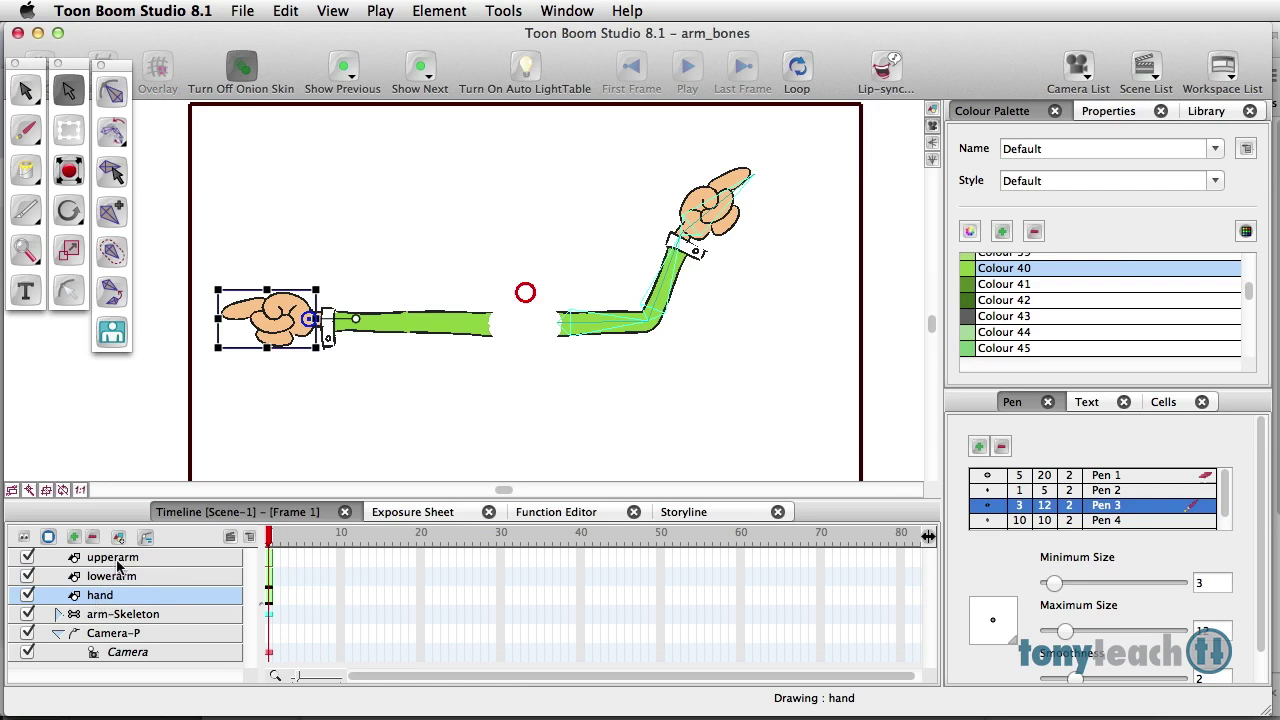
left_click(119, 563)
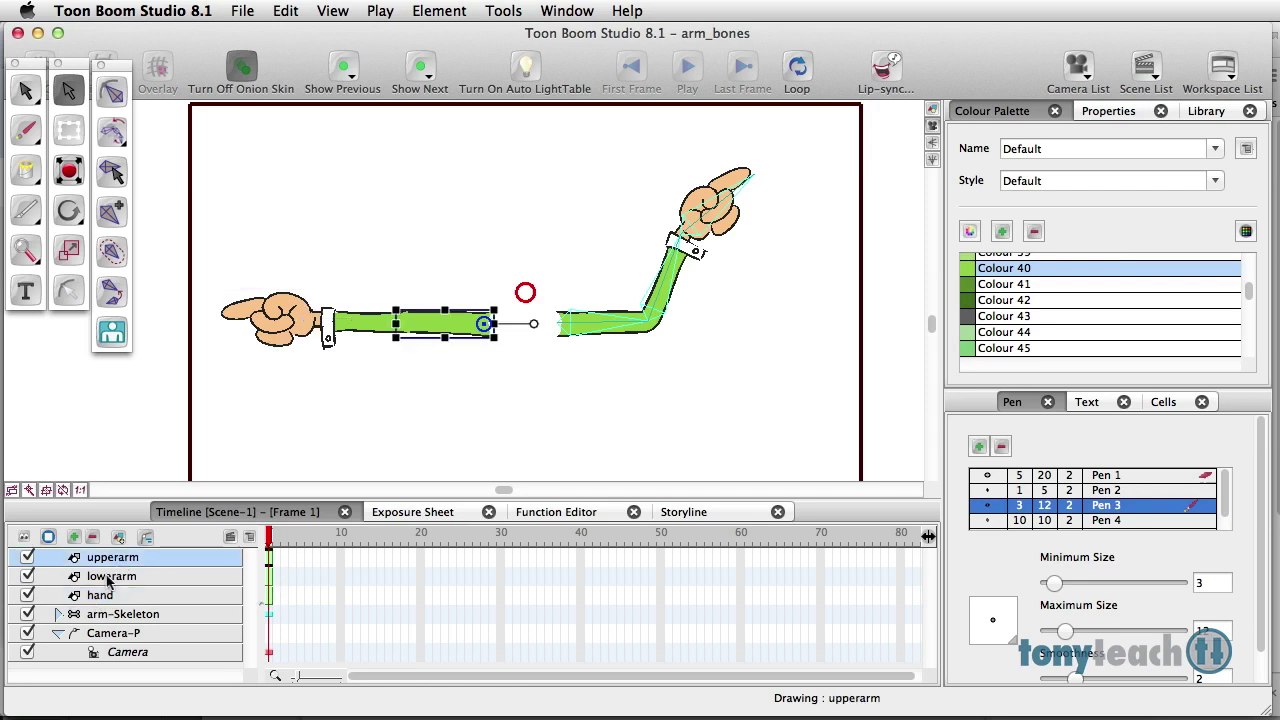
left_click(111, 578)
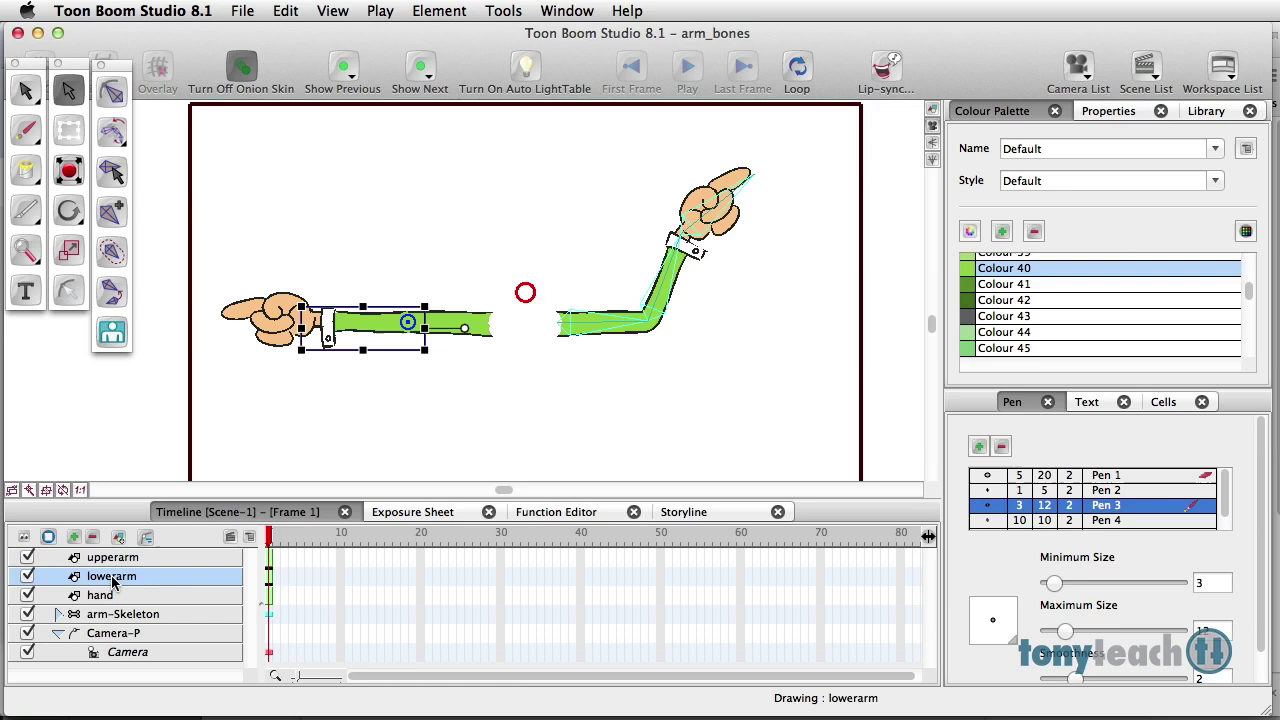
- Nest lowerarm under upperarm and move the forearm back against the upper arm
left_click(115, 598)
left_click(122, 577)
mouse_move(76, 580)
left_mouse_down()
mouse_move(90, 586)
mouse_move(102, 560)
left_mouse_up()
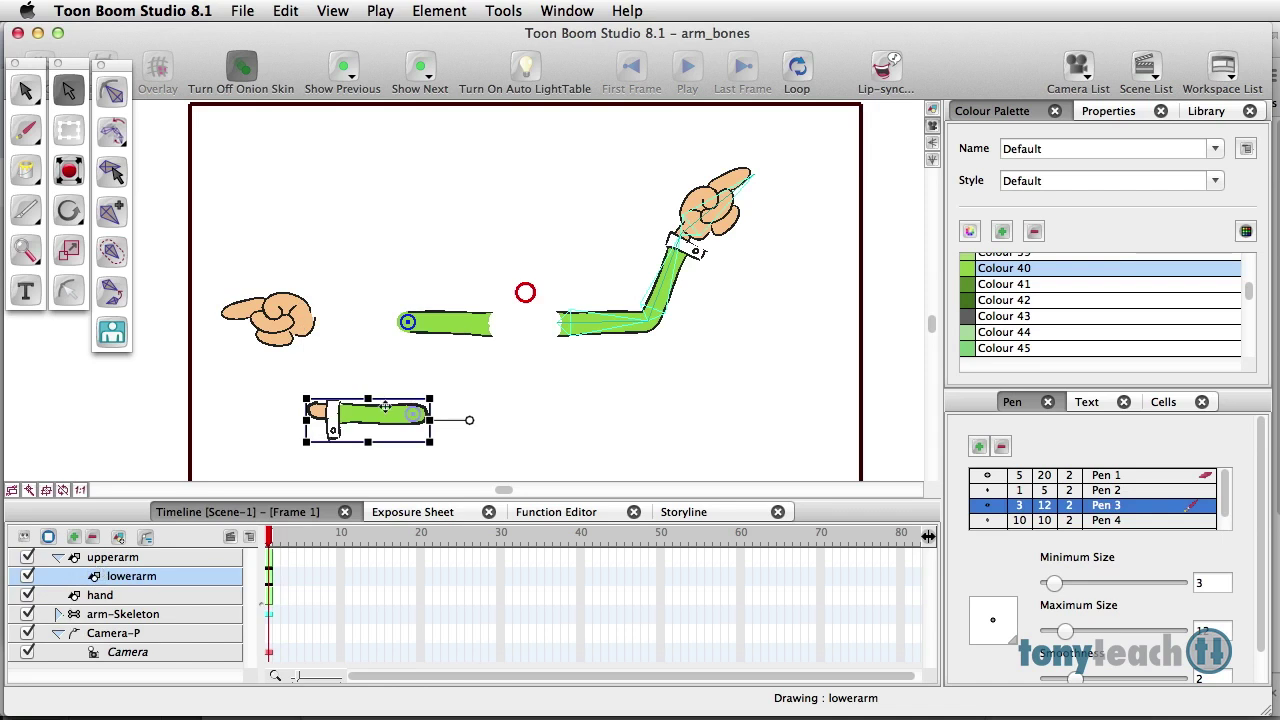
left_click_drag(385, 412, 375, 318)
- Nest hand under lowerarm and move the hand back onto the forearm's end
left_click(124, 596)
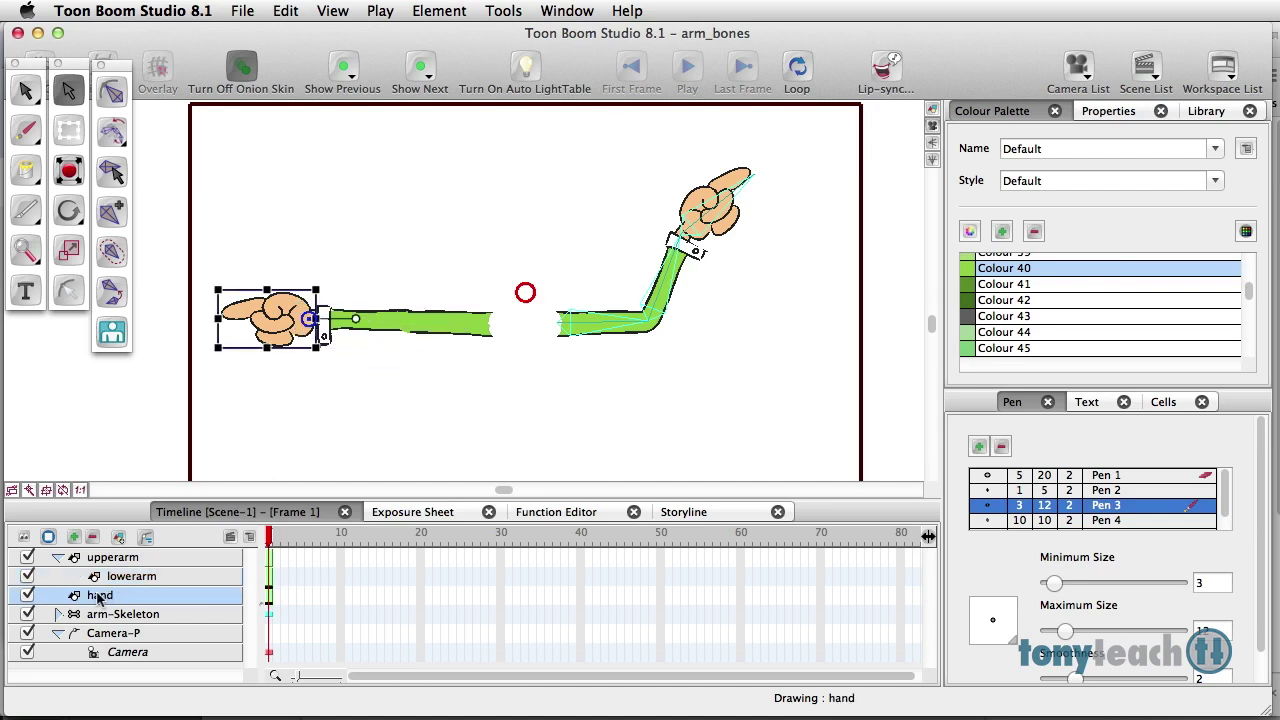
left_click_drag(100, 598, 135, 579)
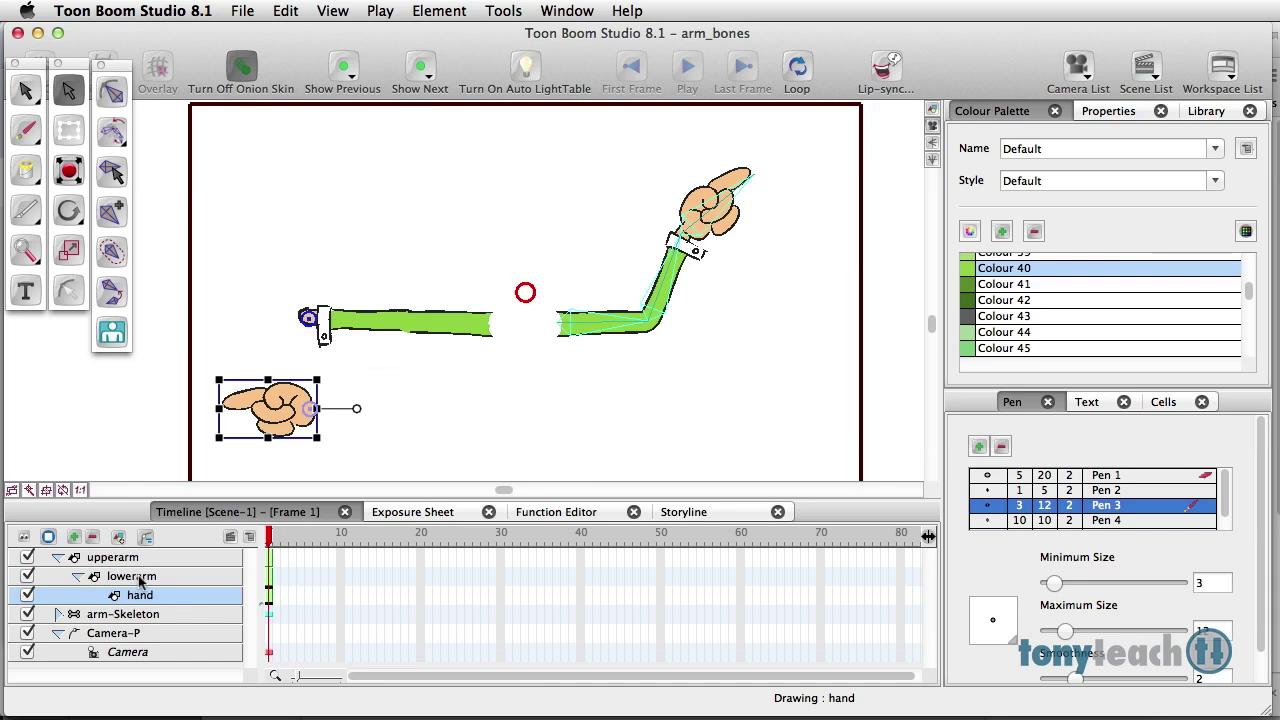
left_click_drag(271, 397, 265, 314)
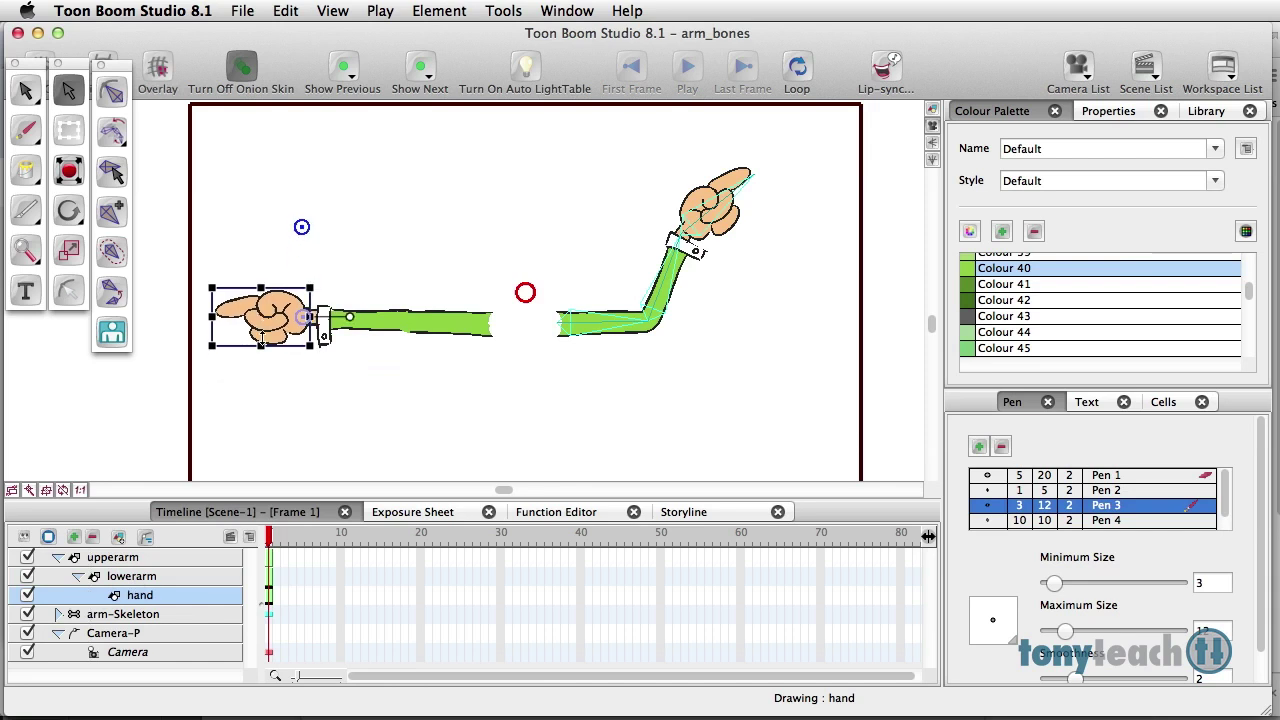
left_click(210, 557)
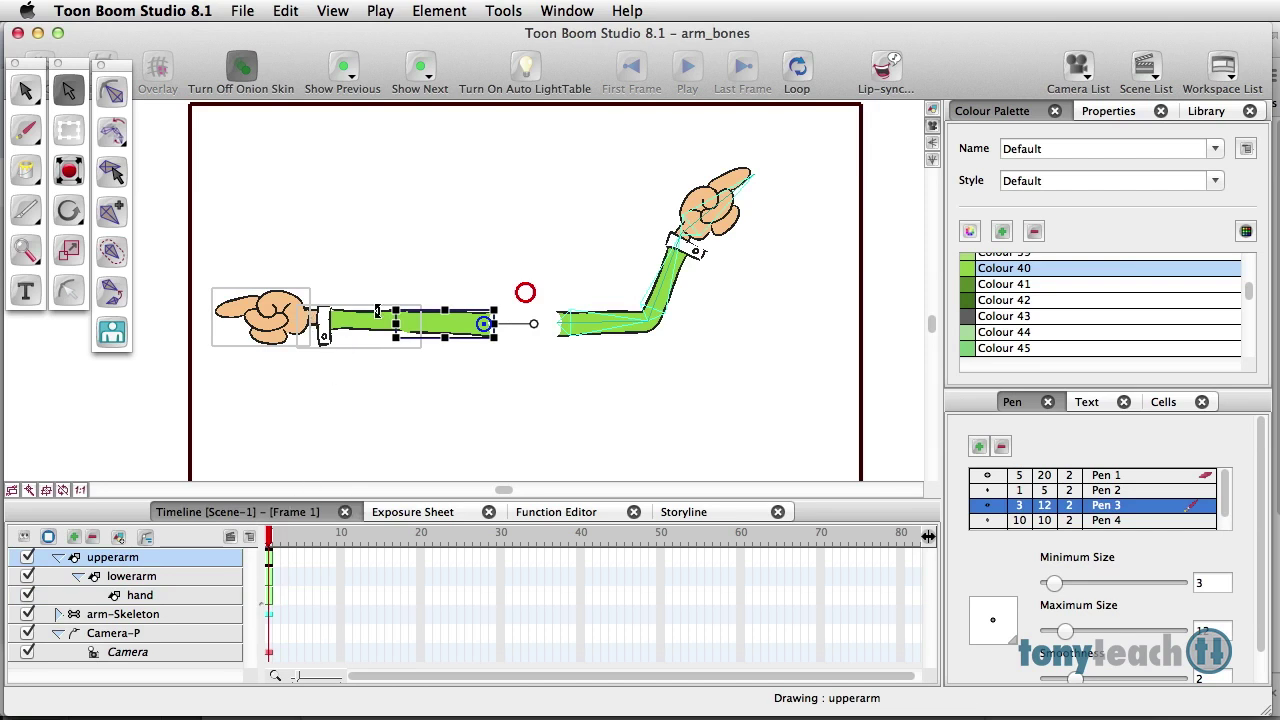
- Test-rotate the upper arm, forearm and hand to check the parenting hierarchy
mouse_move(386, 308)
left_mouse_down()
mouse_move(435, 237)
mouse_move(380, 306)
left_mouse_up()
left_click(403, 253)
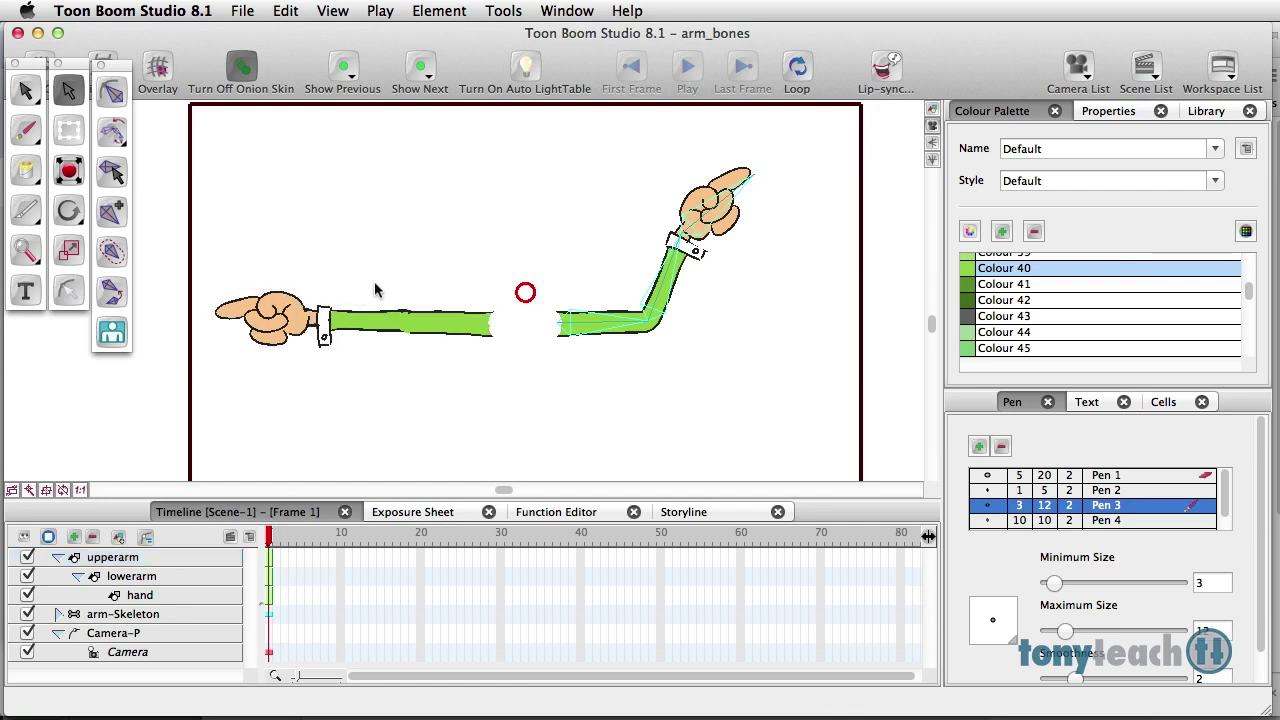
left_click(370, 312)
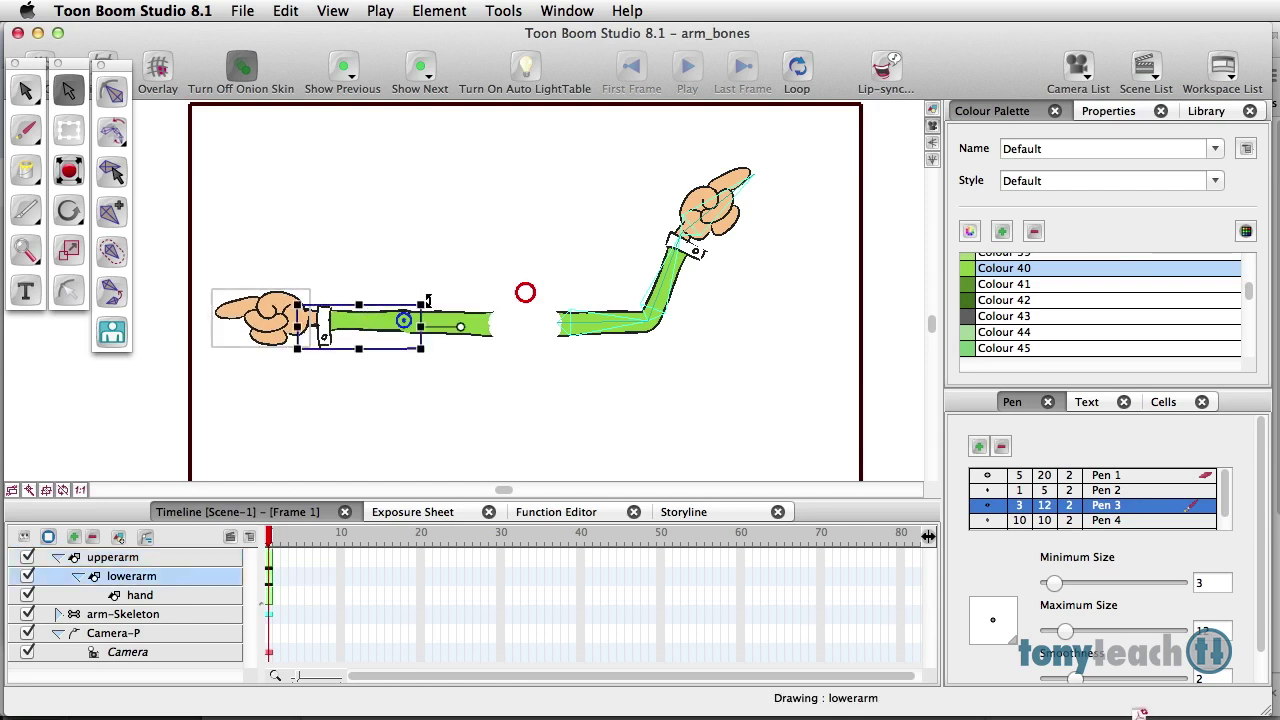
mouse_move(428, 296)
left_mouse_down()
mouse_move(433, 337)
mouse_move(415, 287)
mouse_move(435, 335)
mouse_move(423, 313)
left_mouse_up()
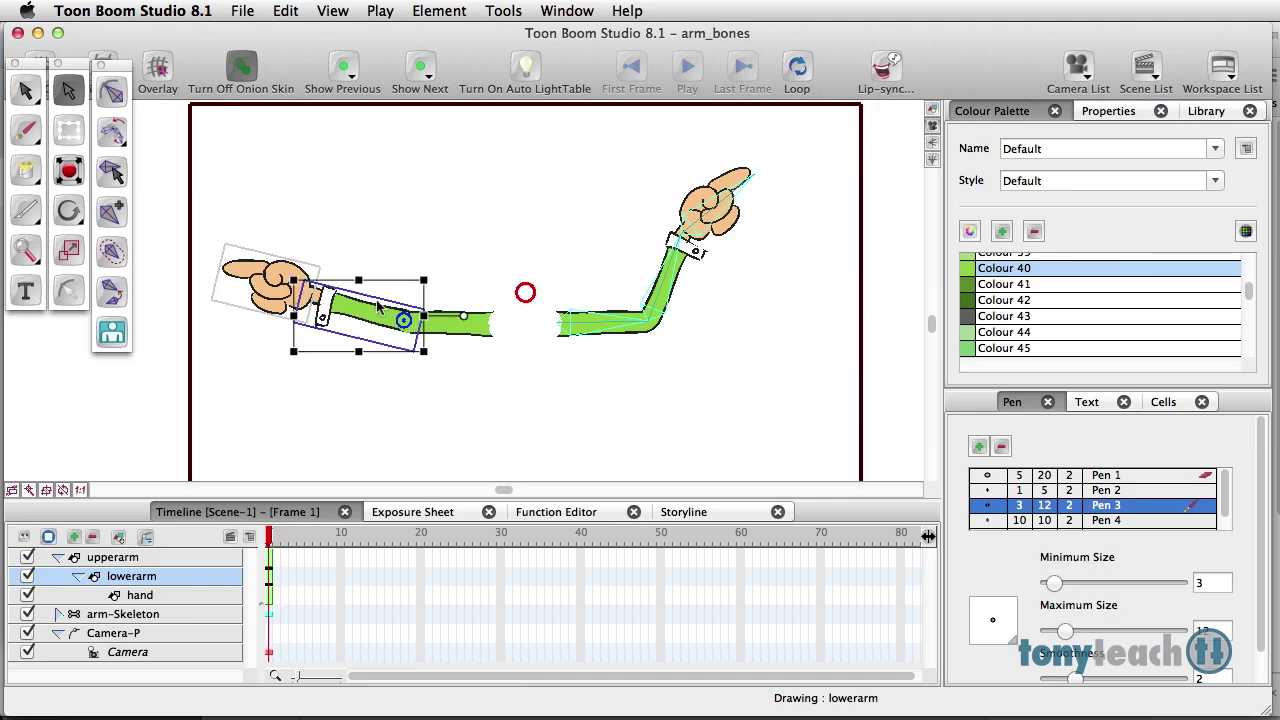
left_click(320, 250)
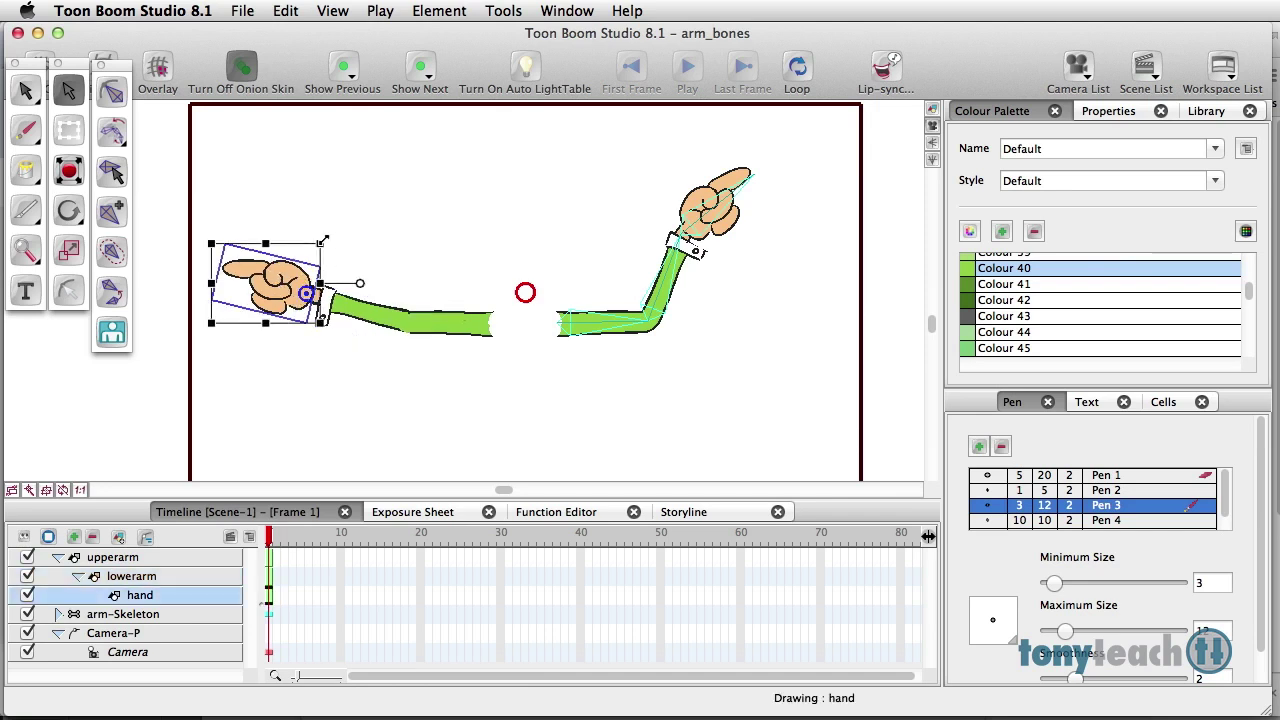
mouse_move(330, 235)
left_mouse_down()
mouse_move(318, 244)
mouse_move(337, 229)
mouse_move(335, 246)
mouse_move(324, 232)
left_mouse_up()
left_click(386, 255)
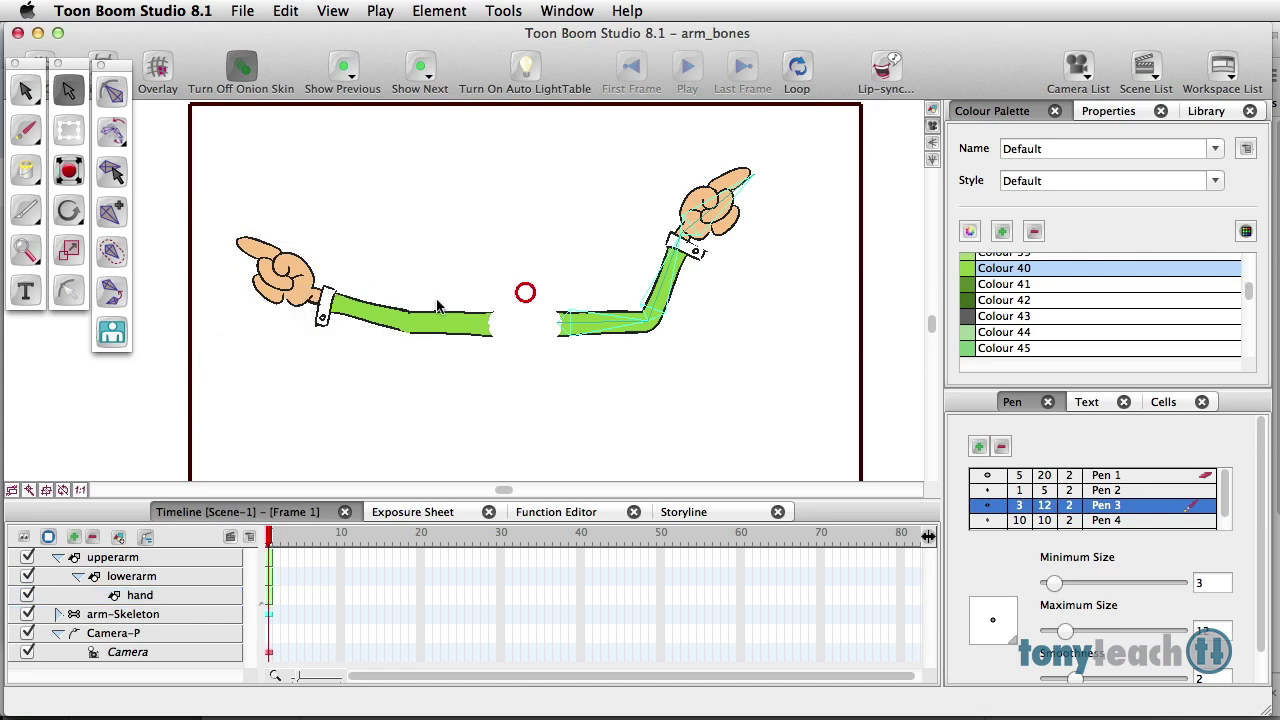
- Undo the test rotations and collapse the upperarm layer
key("super+z")
key("super+z")
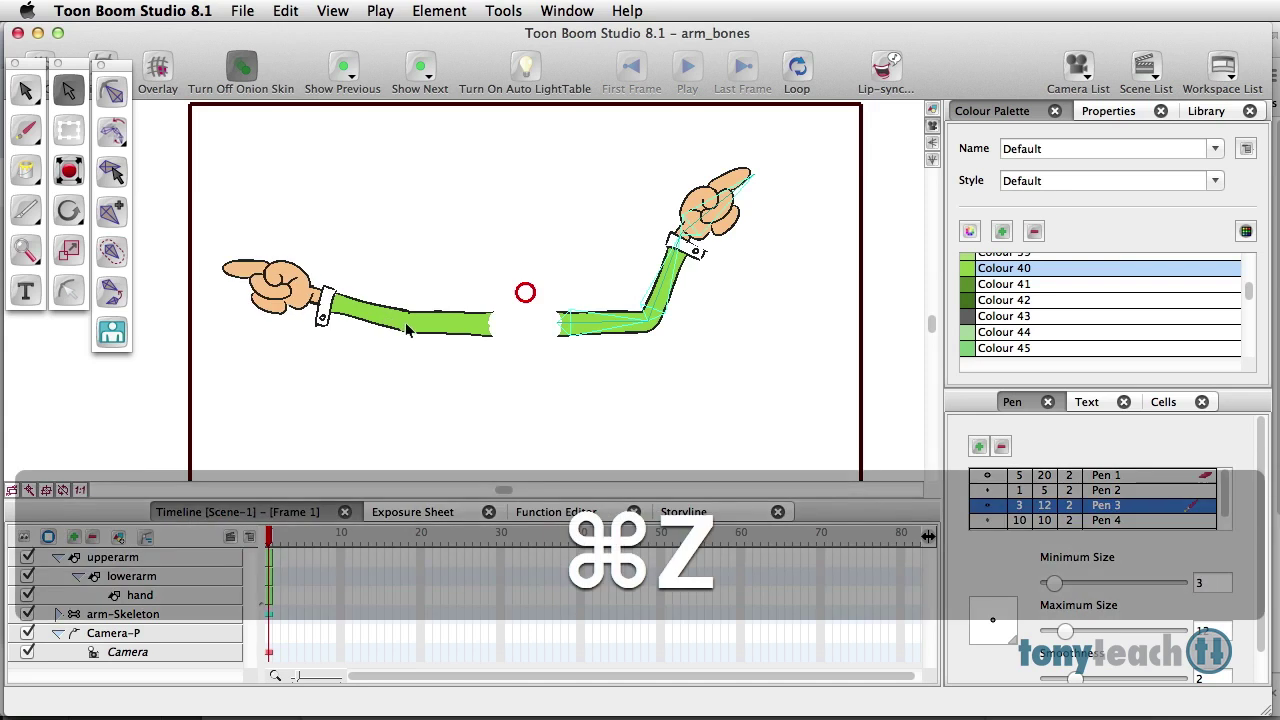
left_click(100, 562)
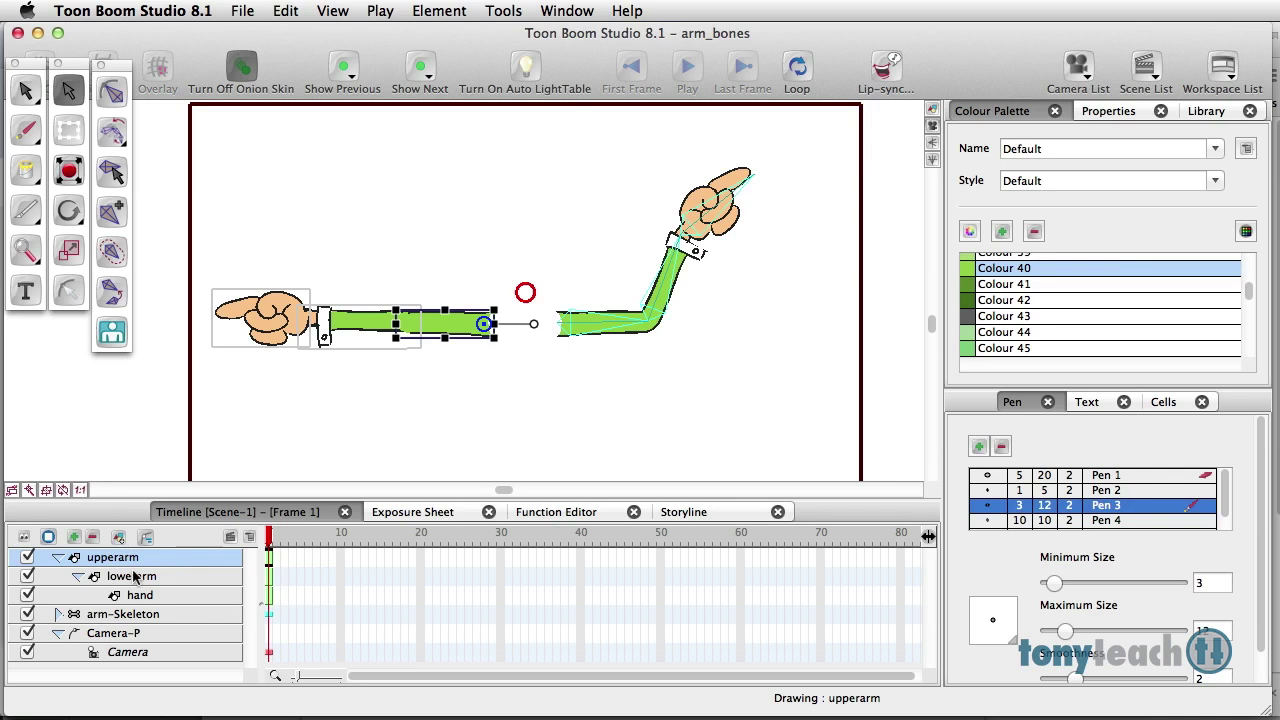
left_click(58, 557)
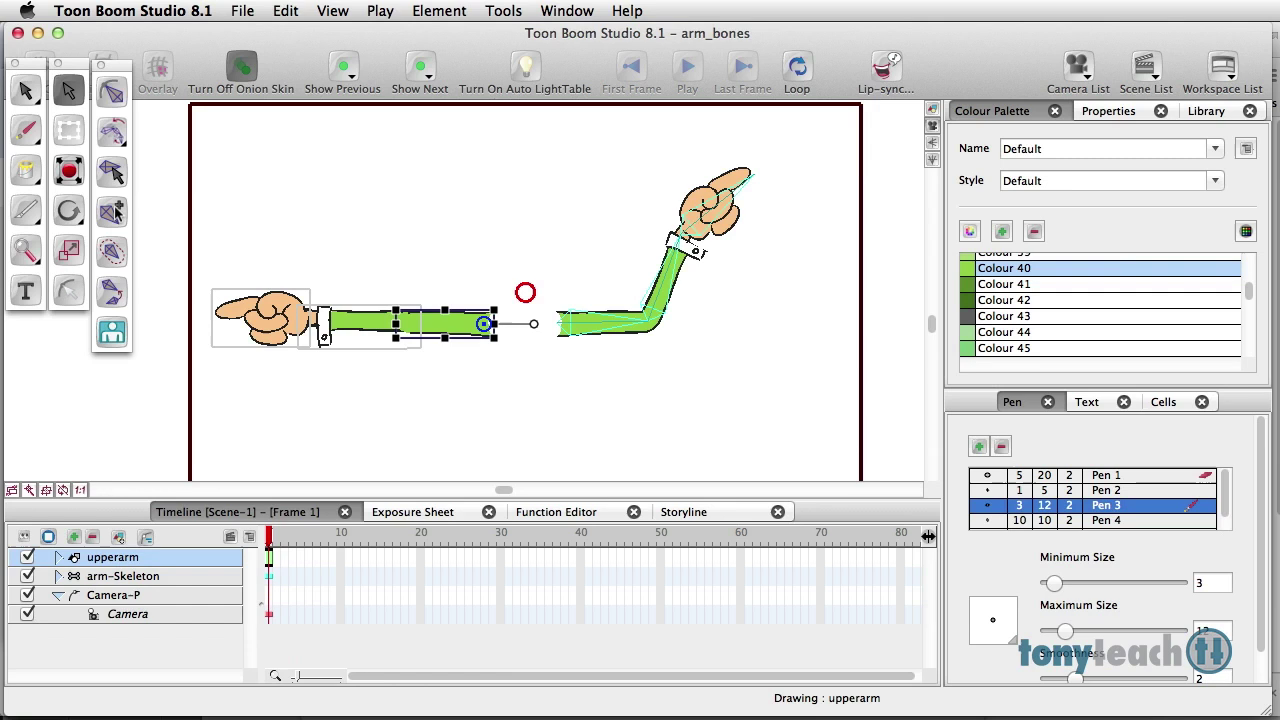
- Draw a three-bone chain from the left shoulder through elbow and wrist to the fingertip
left_click(113, 211)
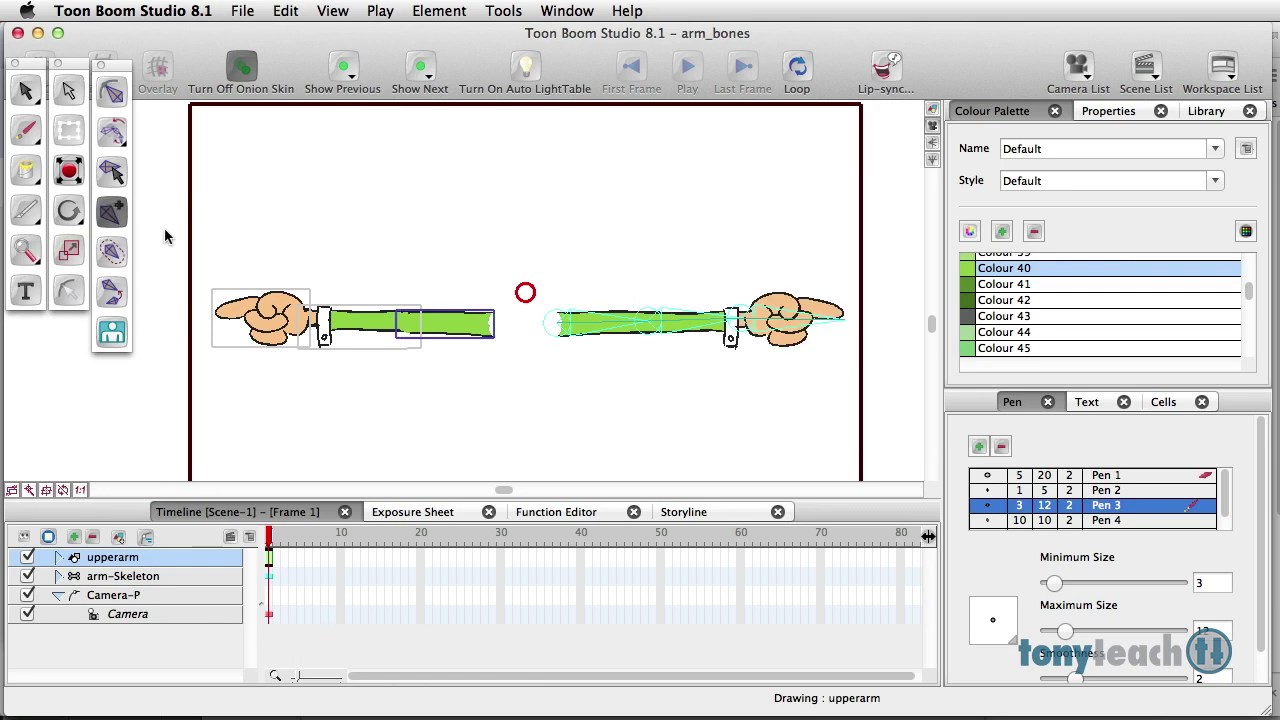
left_click_drag(488, 324, 222, 318)
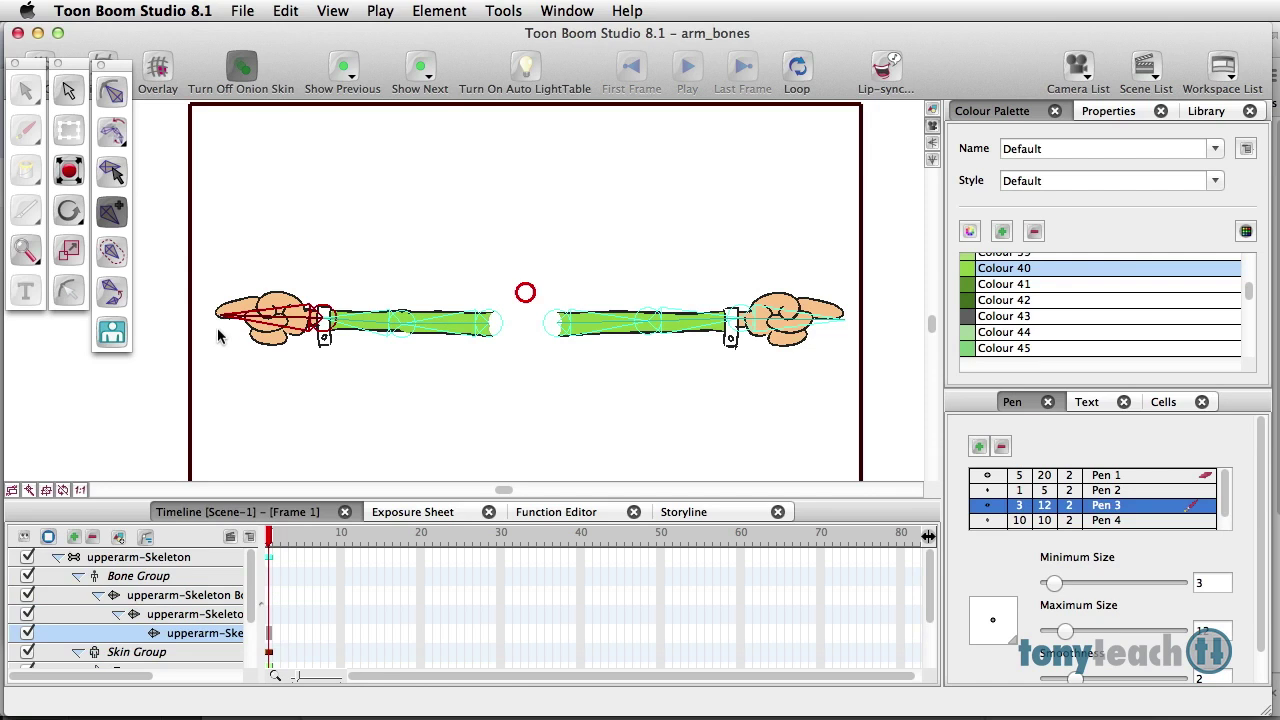
- Test-rotate the left hand and forearm bones to check the arm bends
left_click(111, 92)
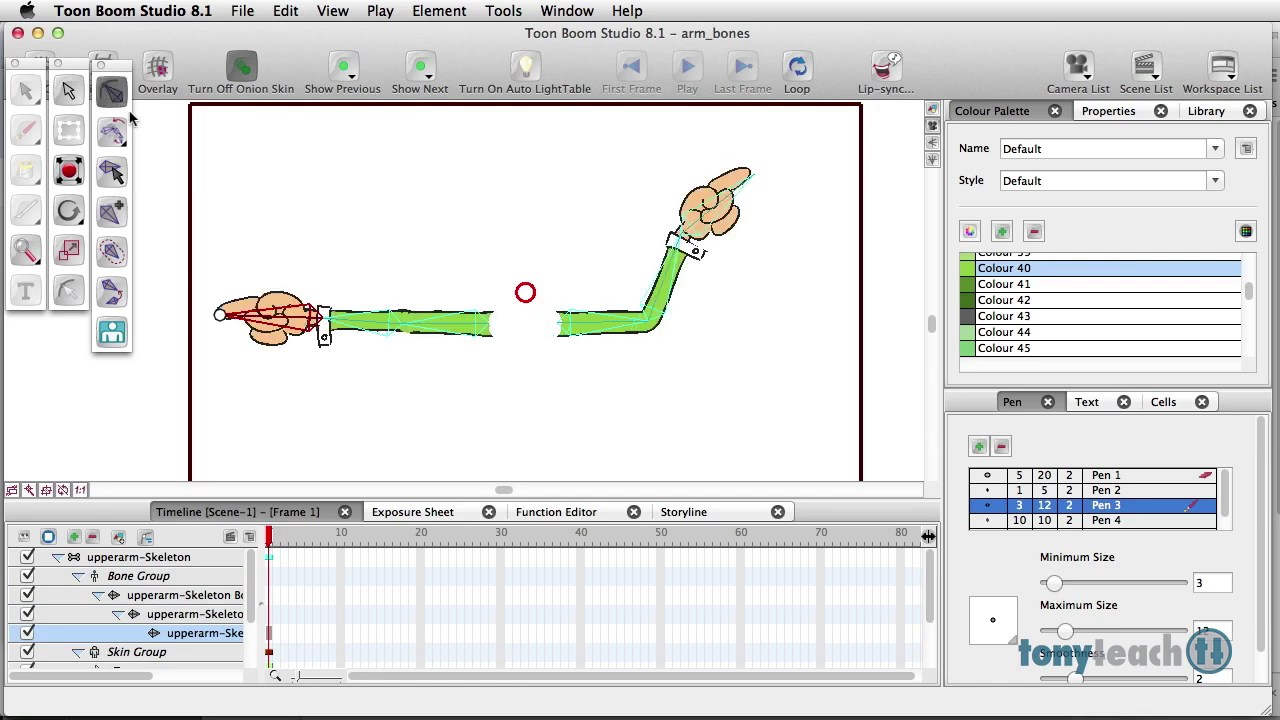
left_click(255, 293)
left_click_drag(255, 296, 255, 304)
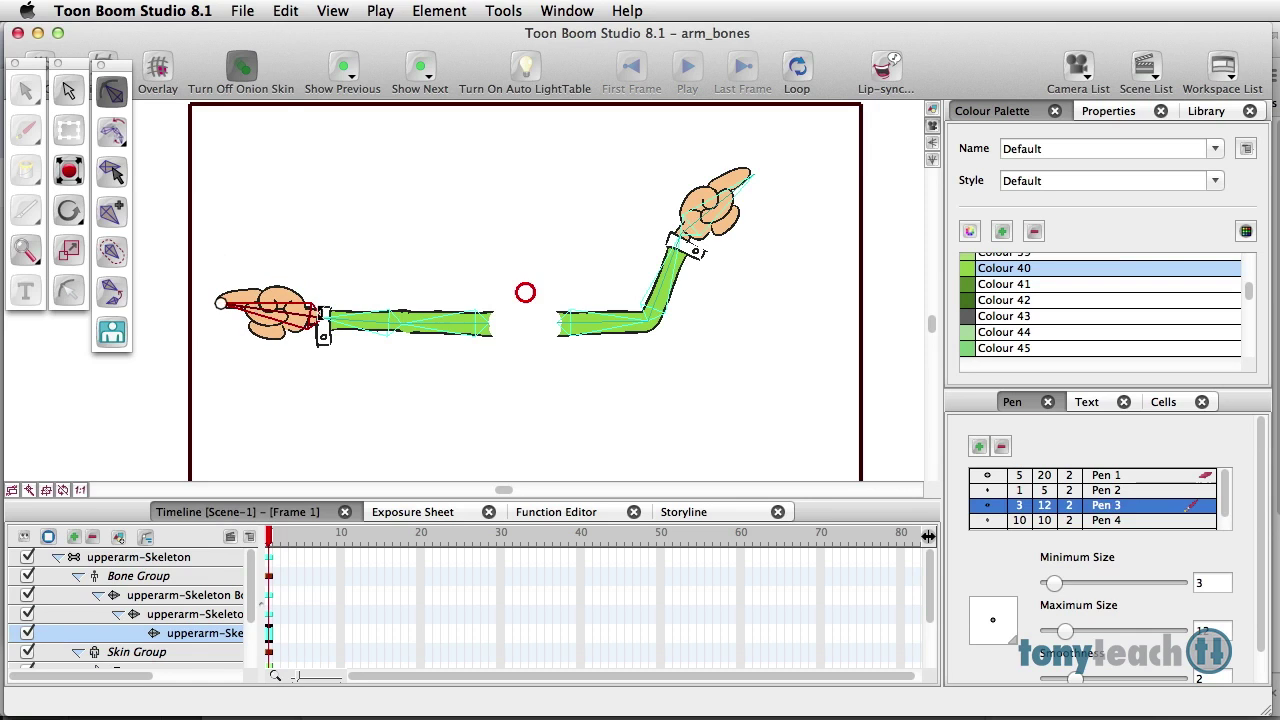
left_click(375, 318)
left_click_drag(375, 318, 285, 325)
- Show the properties of upperarm-Skeleton Bone 3: length 3.69, rotation -2.68 deg
left_click(284, 317)
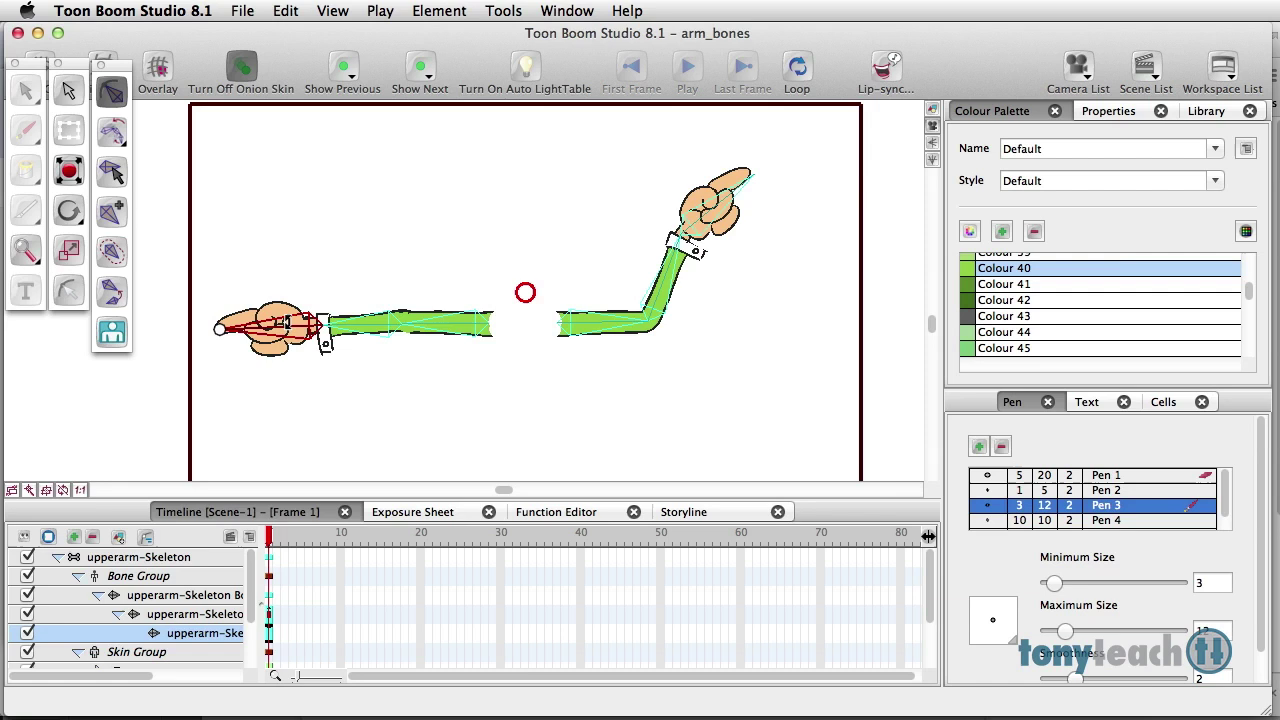
left_click(111, 251)
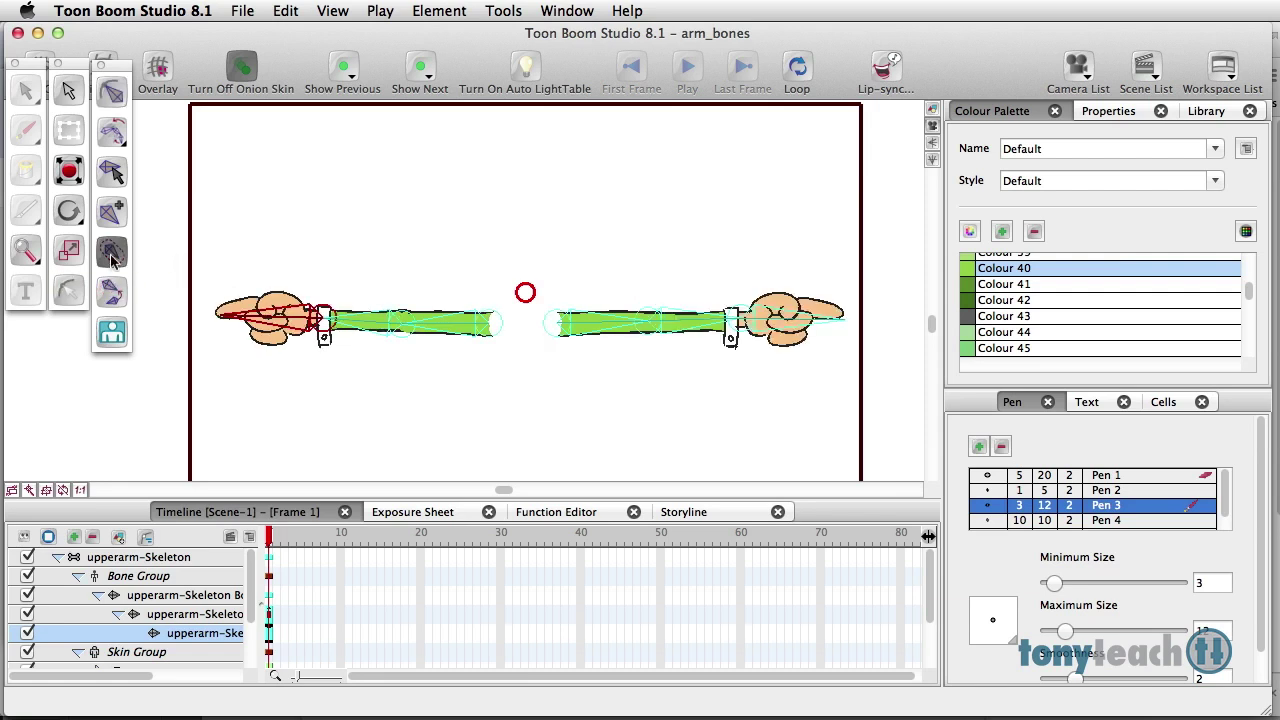
left_click(1110, 111)
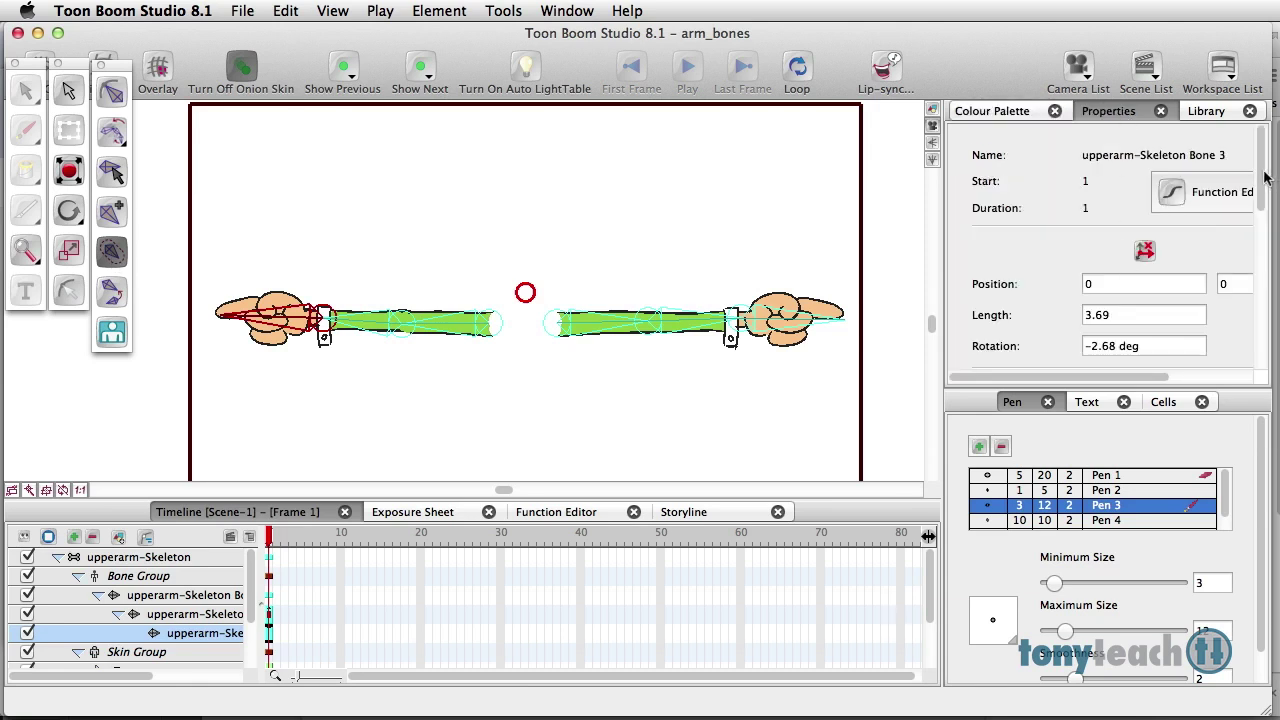
- Set the left hand bone's influence type to Elliptical
left_click_drag(1264, 177, 1258, 226)
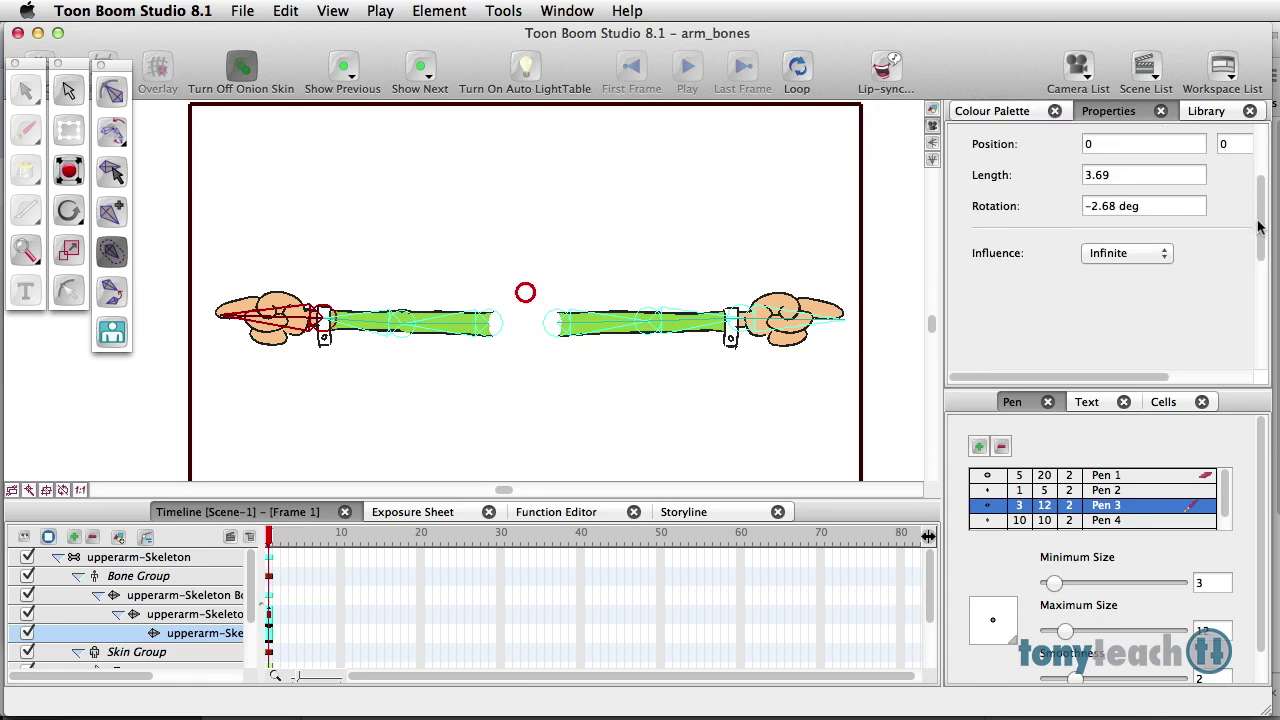
left_click(1120, 253)
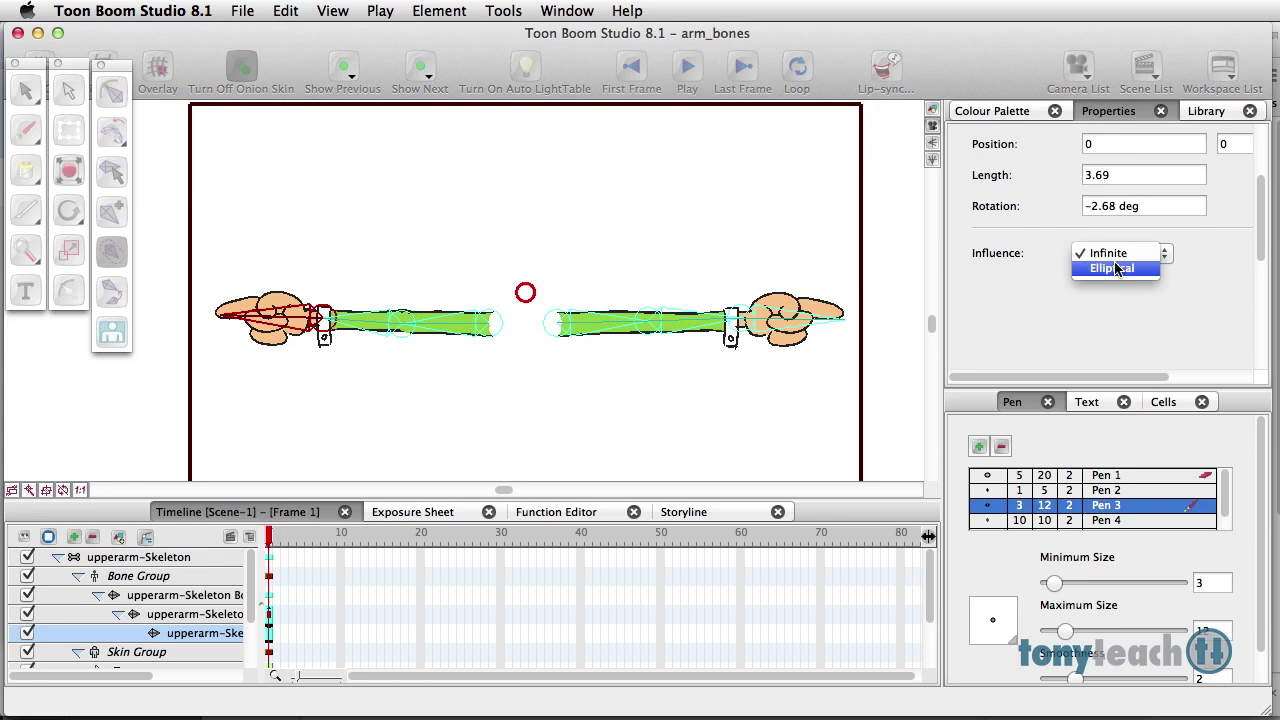
left_click(1114, 268)
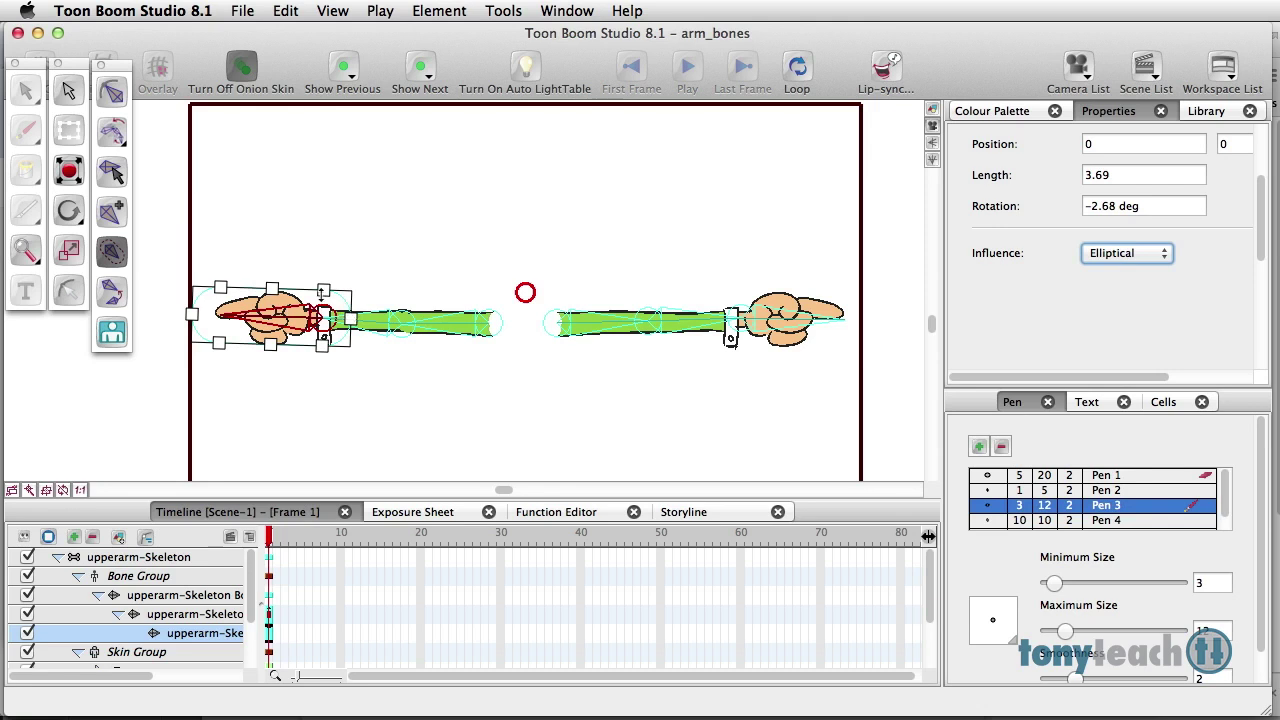
- Stretch the hand's influence ellipse up and down, then test-swing the hand
left_click_drag(350, 318, 320, 318)
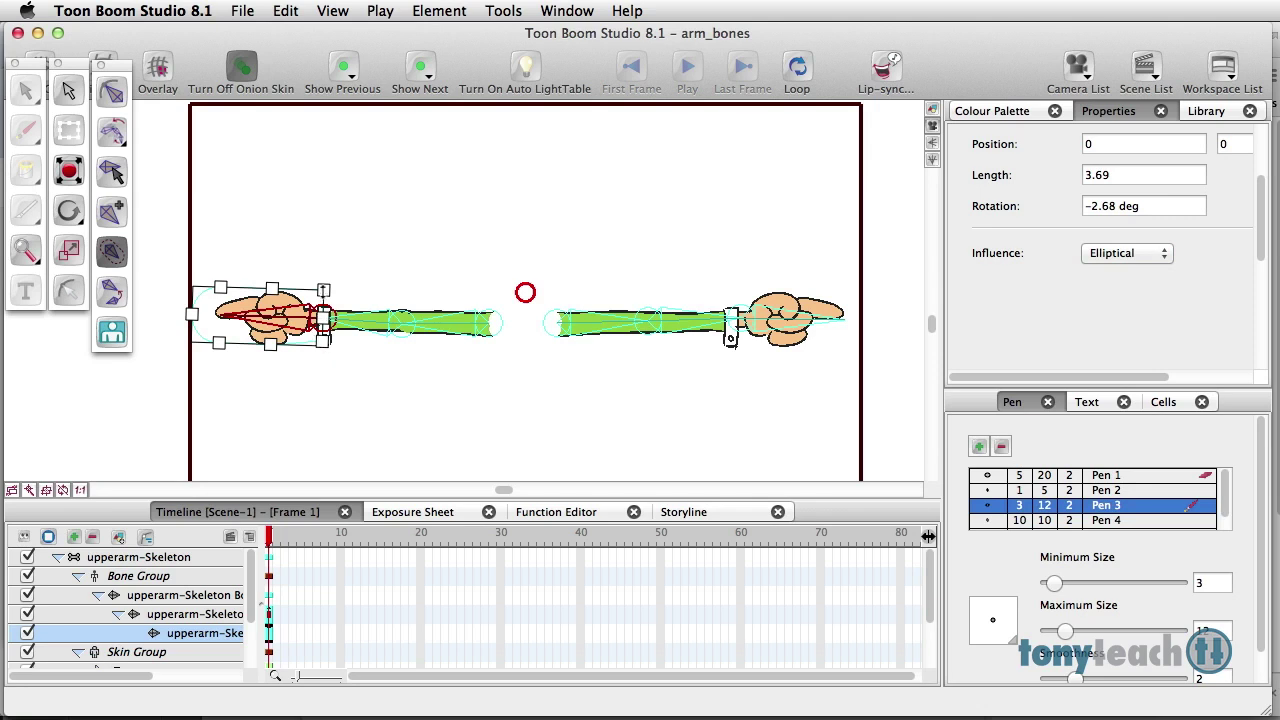
left_click_drag(268, 283, 271, 280)
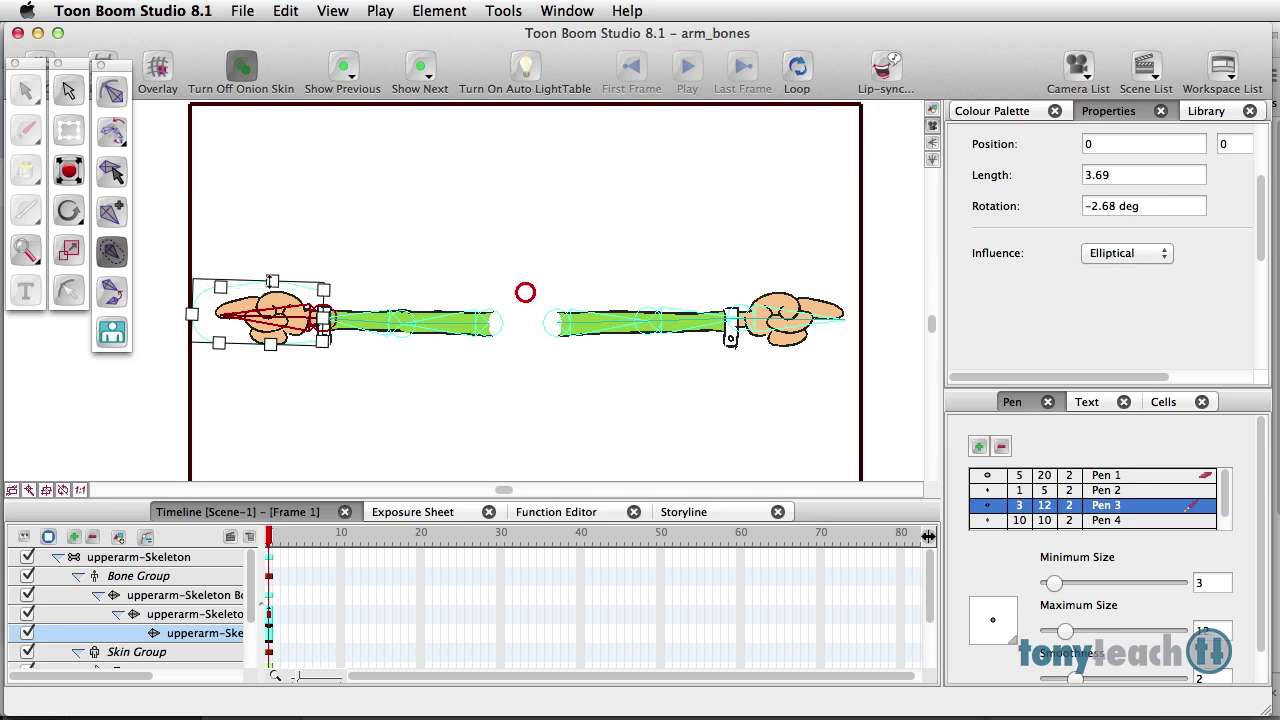
left_click_drag(270, 343, 270, 349)
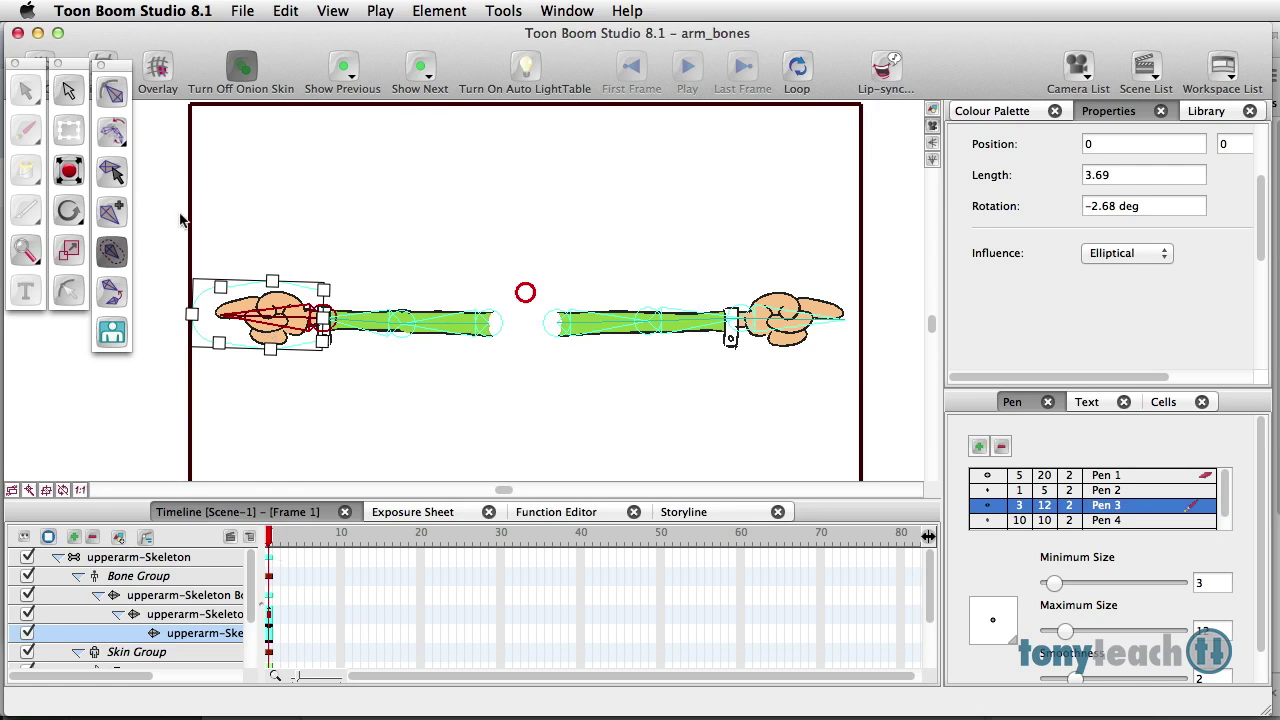
left_click(111, 91)
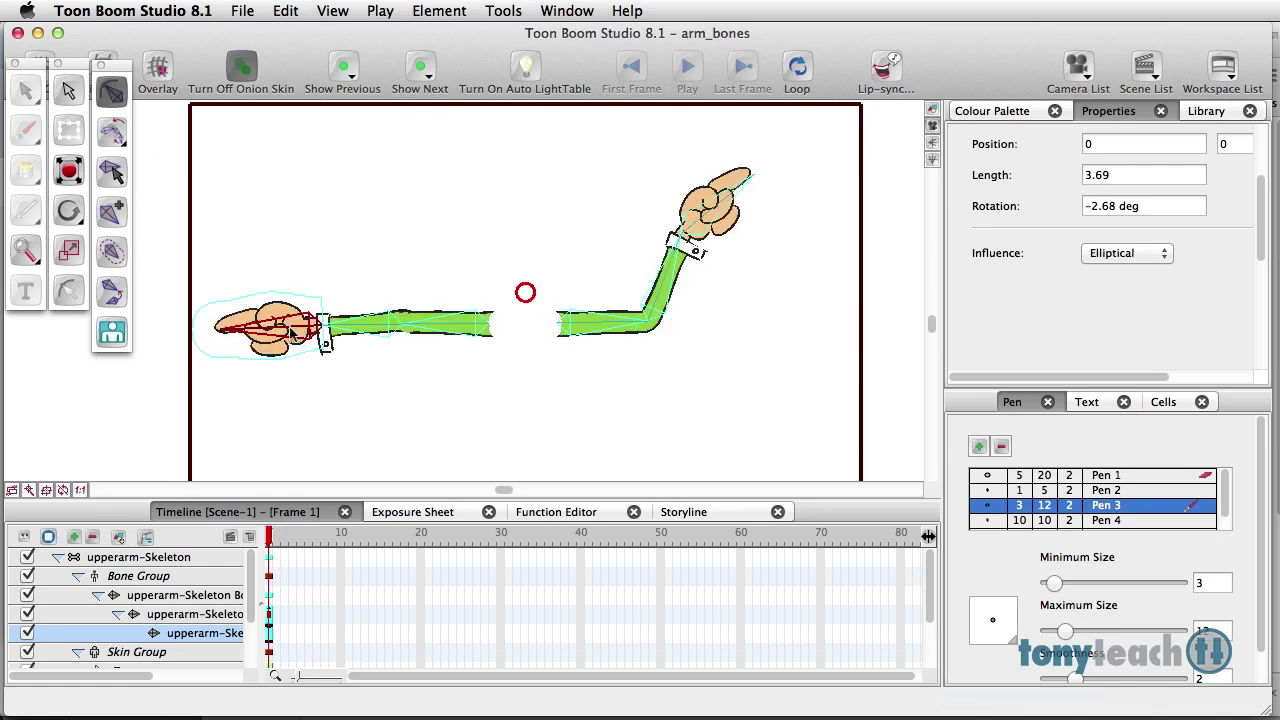
mouse_move(297, 329)
left_mouse_down()
mouse_move(292, 318)
mouse_move(294, 340)
mouse_move(292, 328)
left_mouse_up()
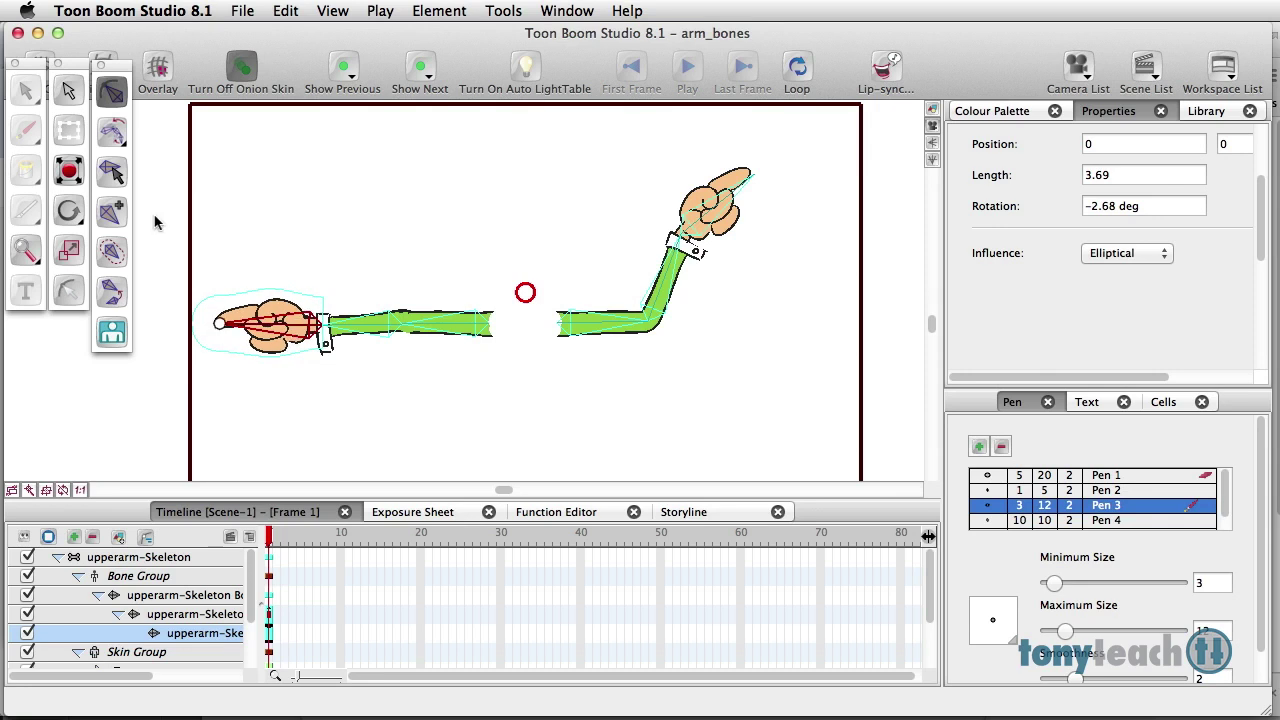
- Offset the left hand bone to 0.54, 0.06 in rest pose and test the wrist bend
left_click(113, 173)
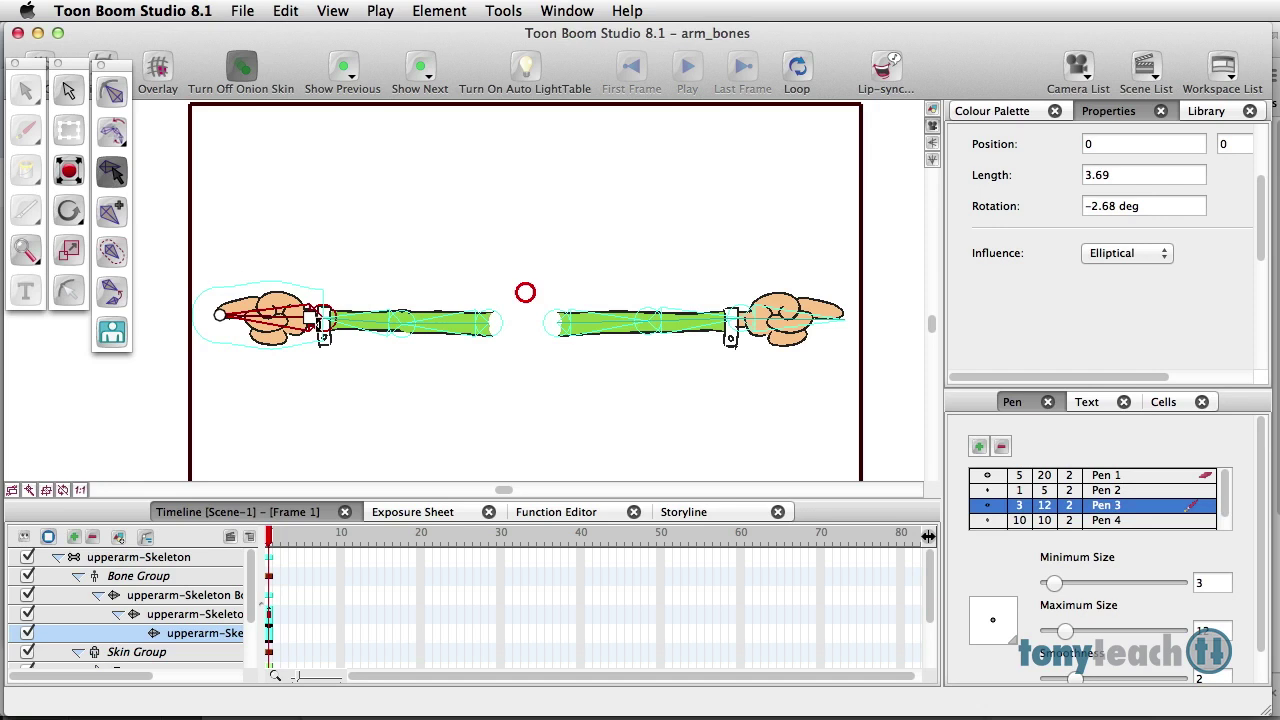
left_click_drag(308, 322, 302, 318)
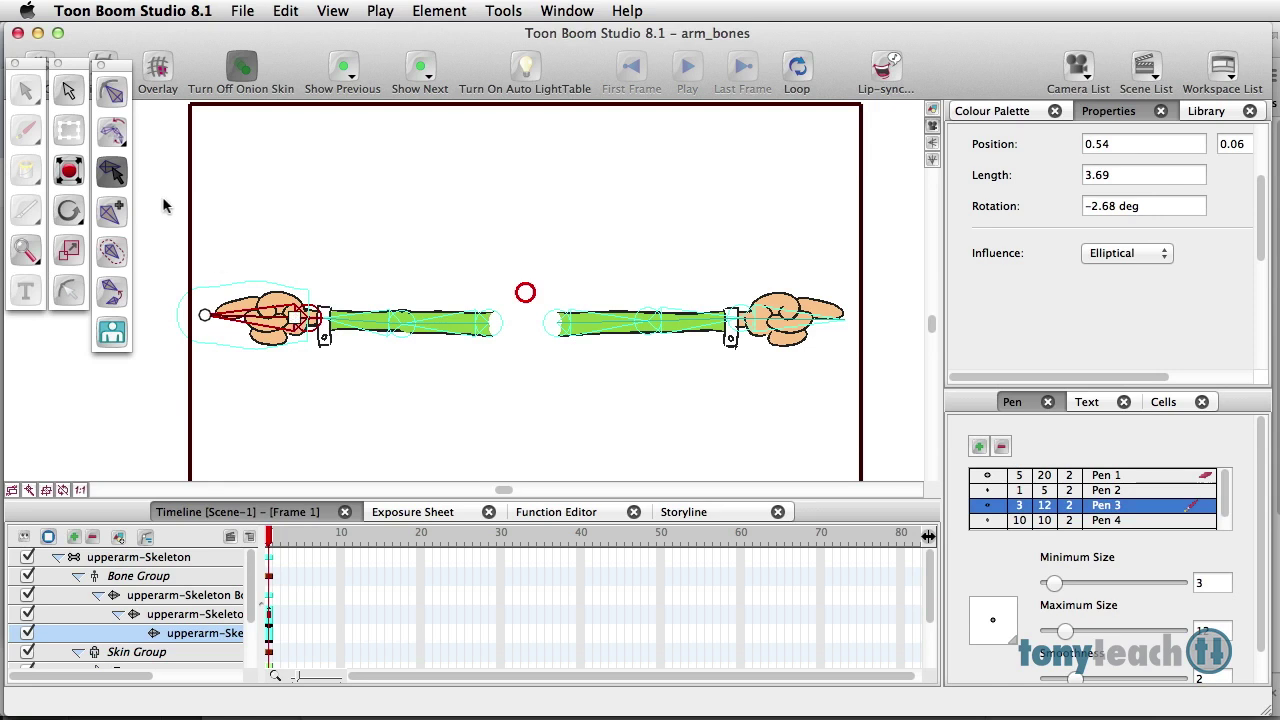
left_click(111, 90)
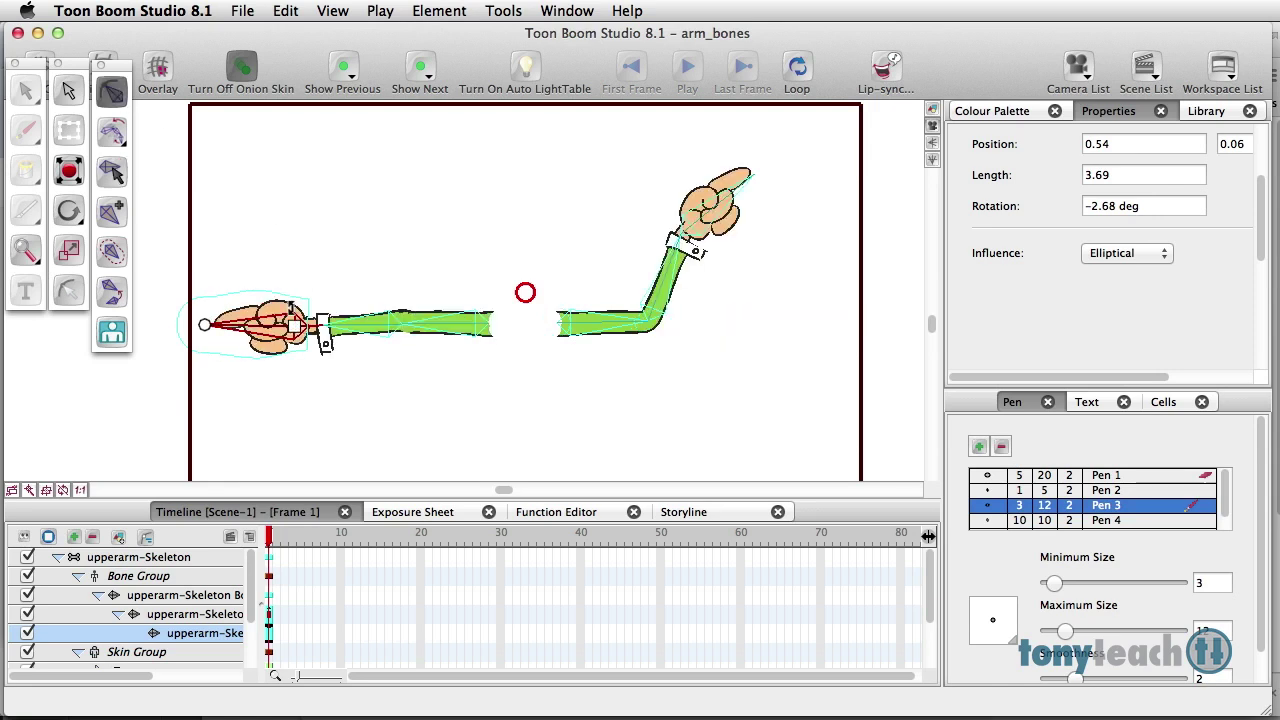
left_click_drag(288, 318, 368, 324)
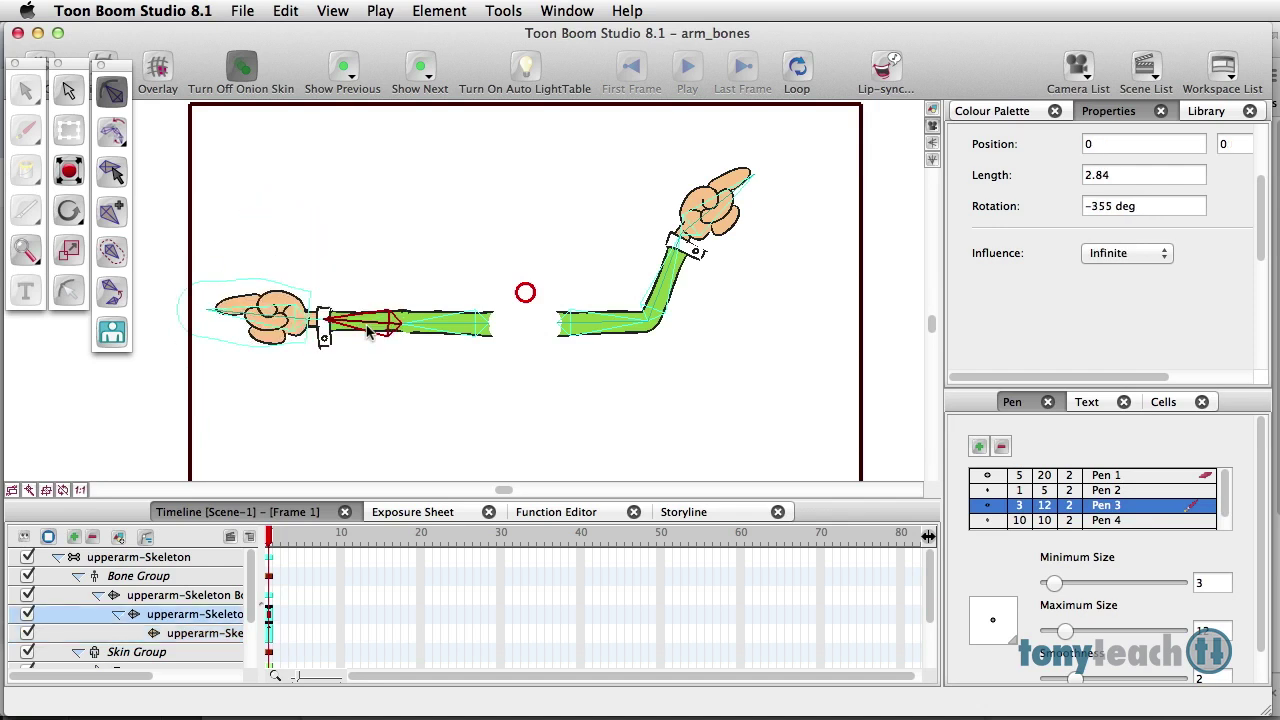
left_click(351, 377)
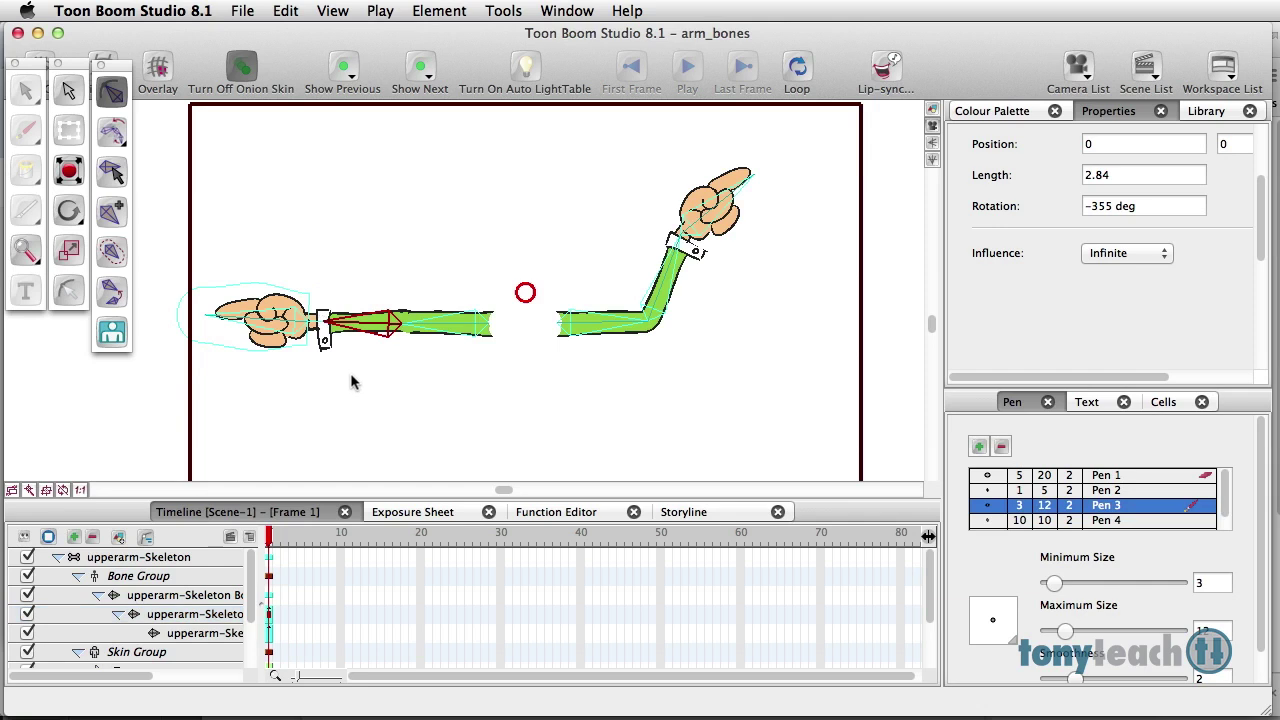
- Extend both skeletons and the camera to frame 30 with Shift+Cmd+1, then return to frame 1
left_click(421, 556)
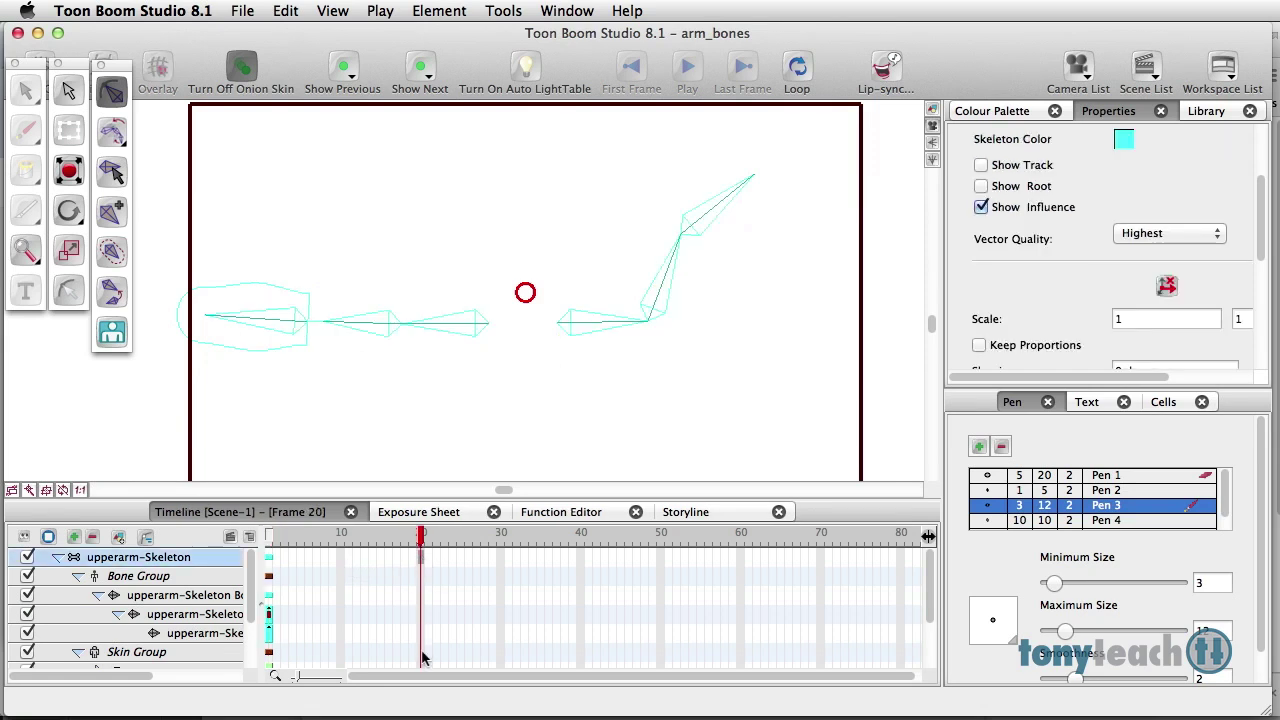
left_click(61, 559)
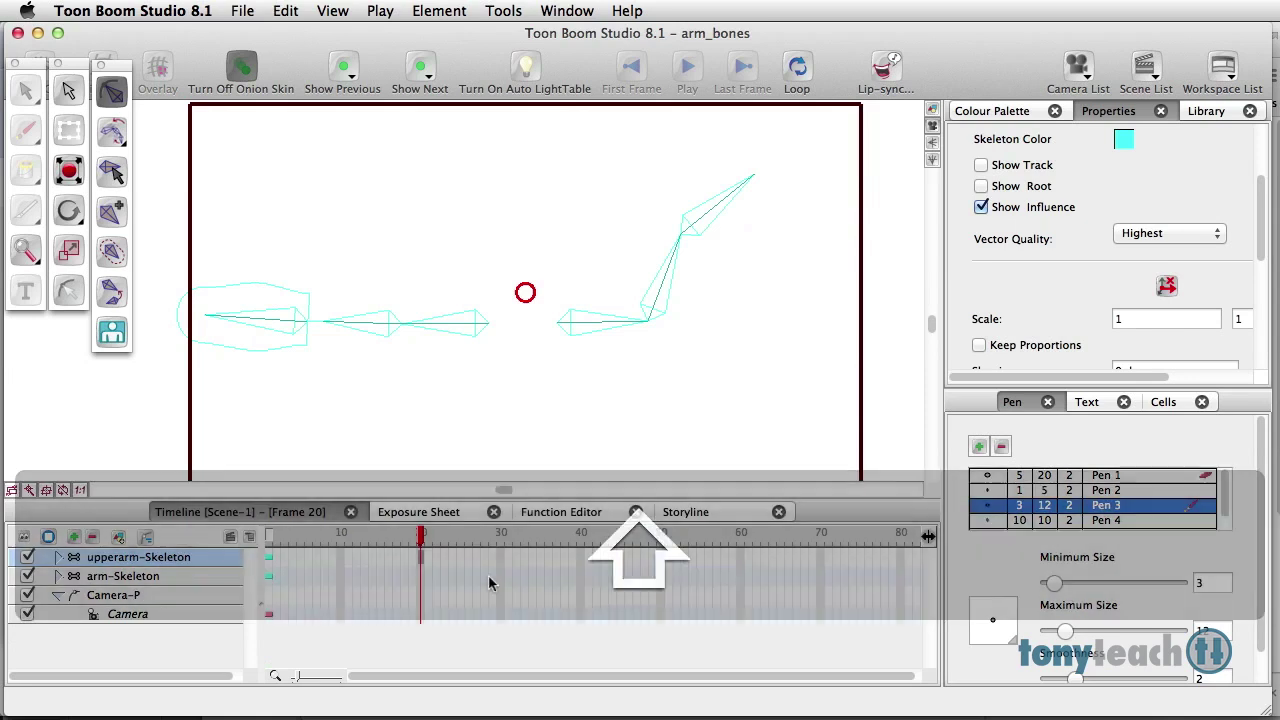
left_click(505, 577)
left_click(499, 577)
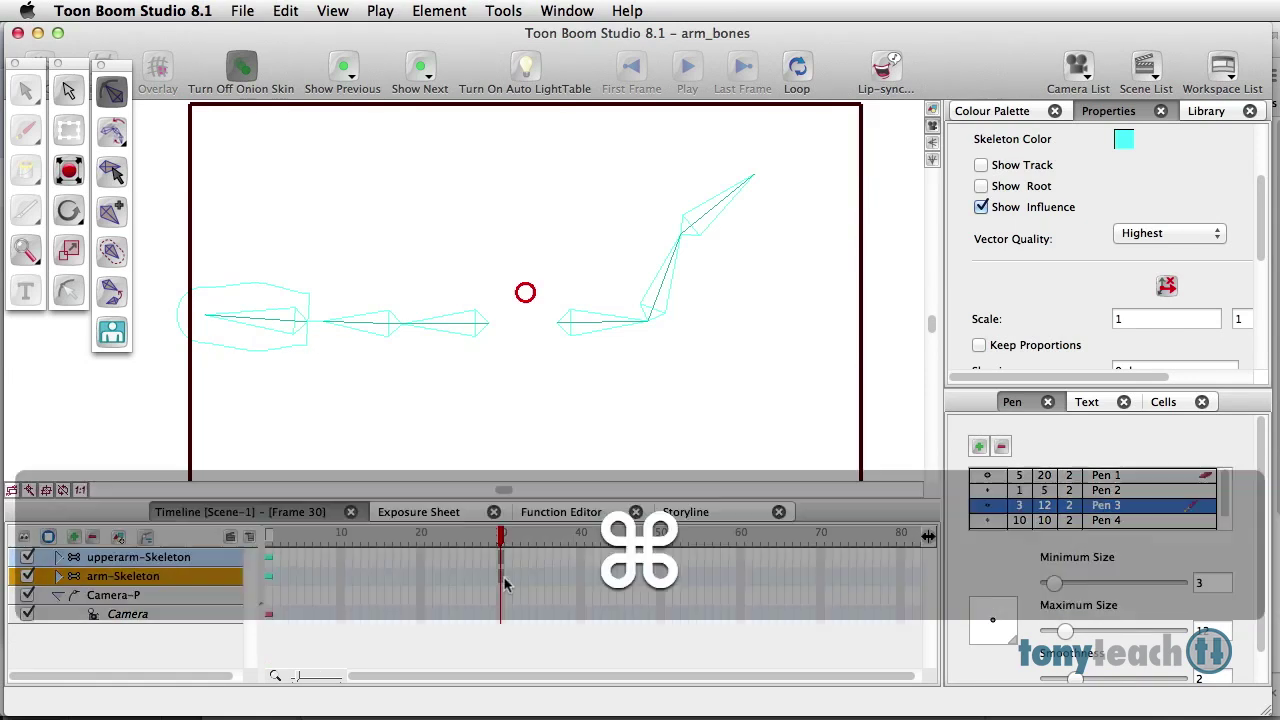
key("shift+super+1")
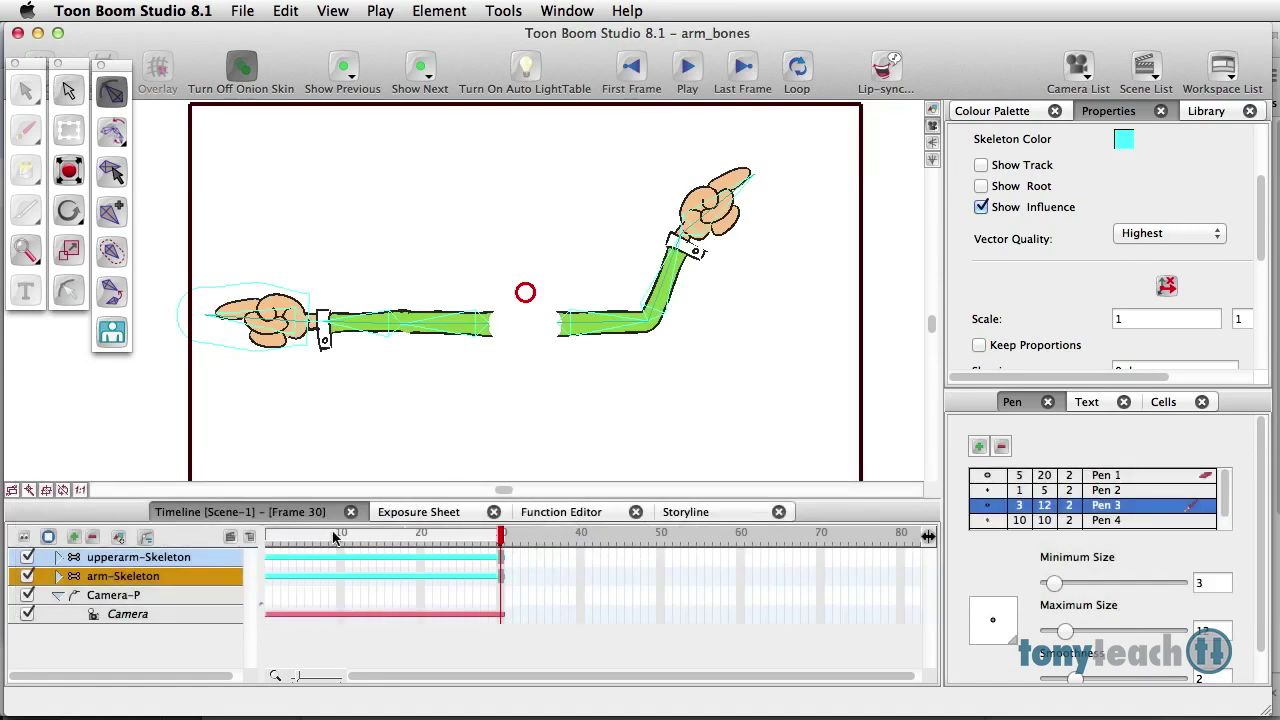
left_click(272, 537)
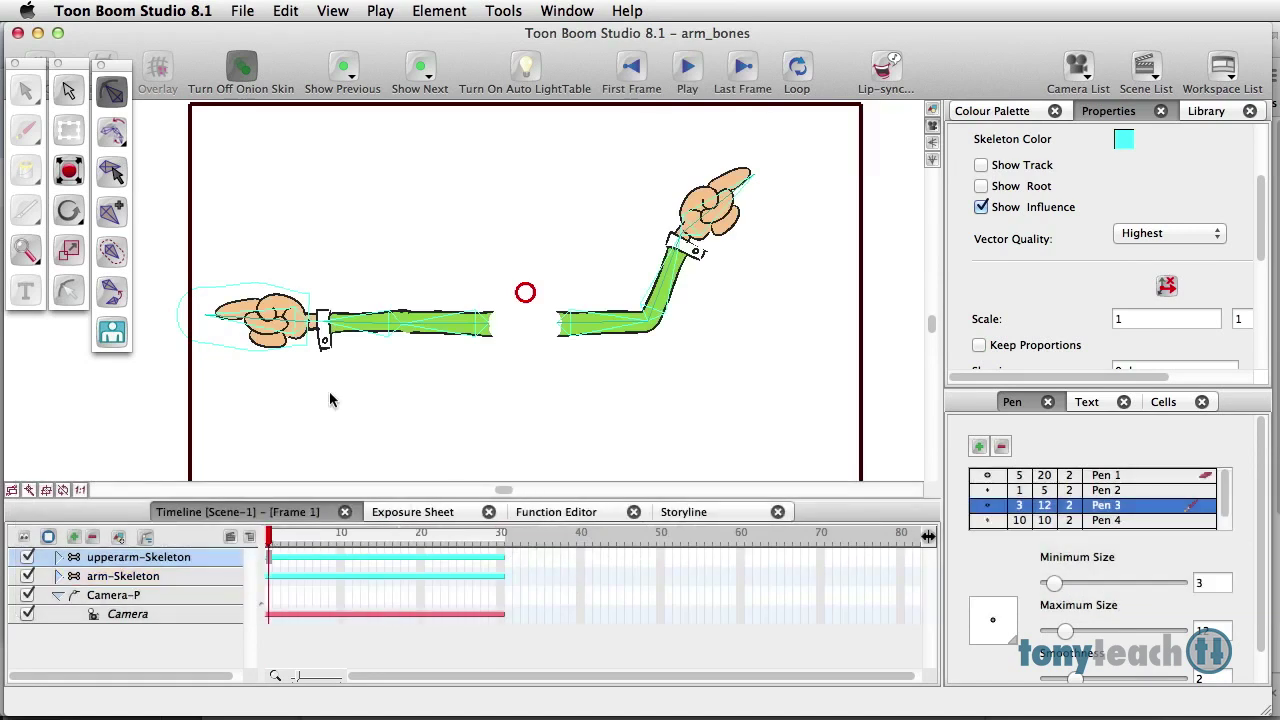
- At frame 28 on the arm-Skeleton layer, bend the left arm downward at wrist and elbow
left_click(270, 578)
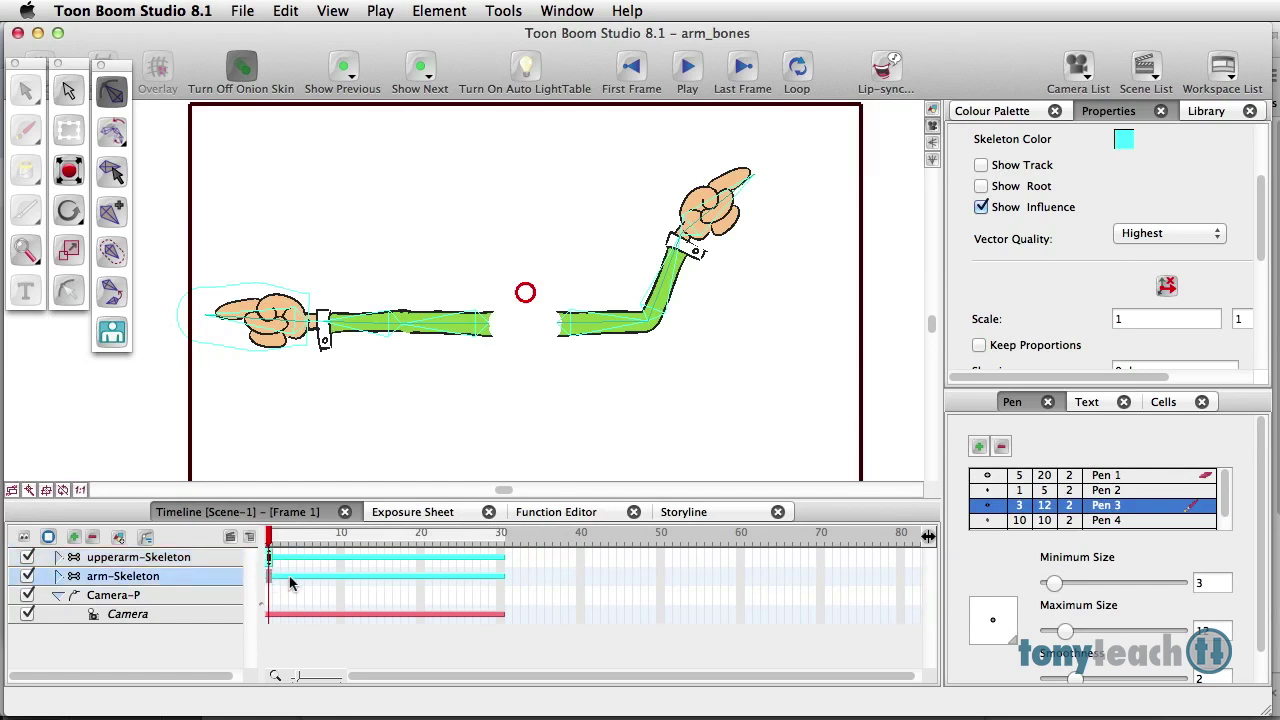
left_click_drag(272, 541, 483, 541)
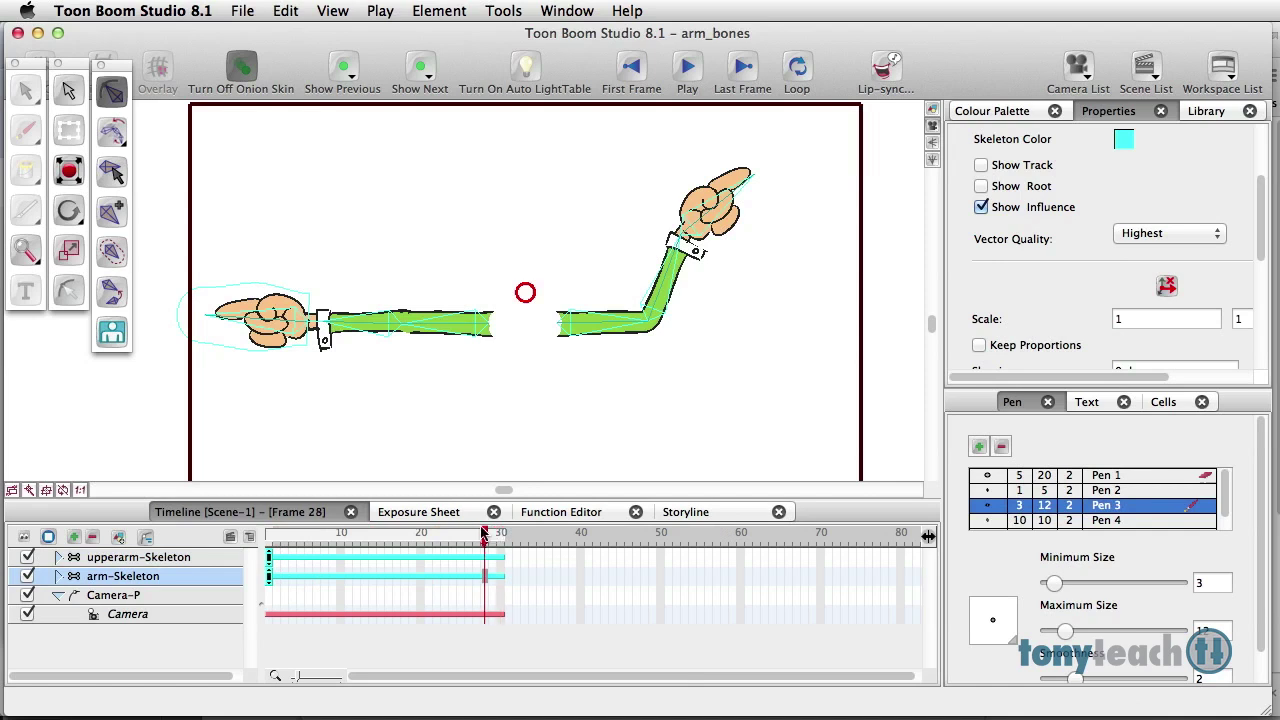
left_click_drag(283, 318, 270, 362)
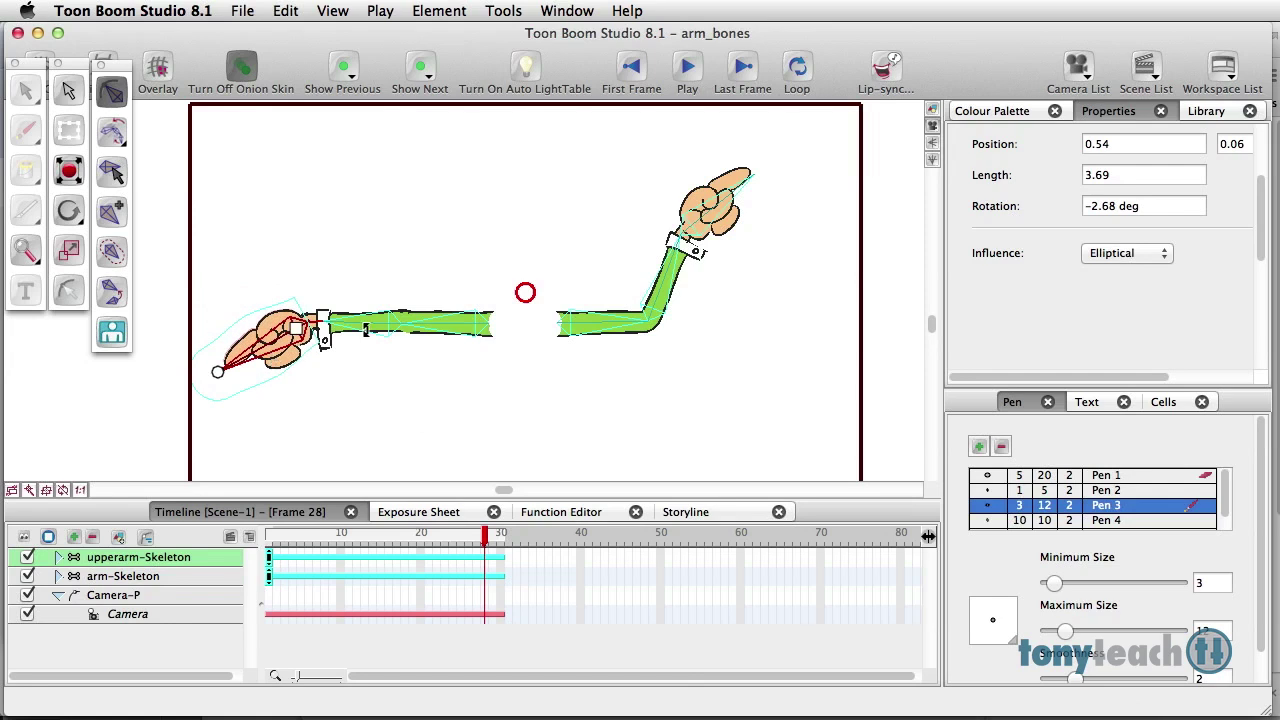
left_click_drag(367, 330, 365, 375)
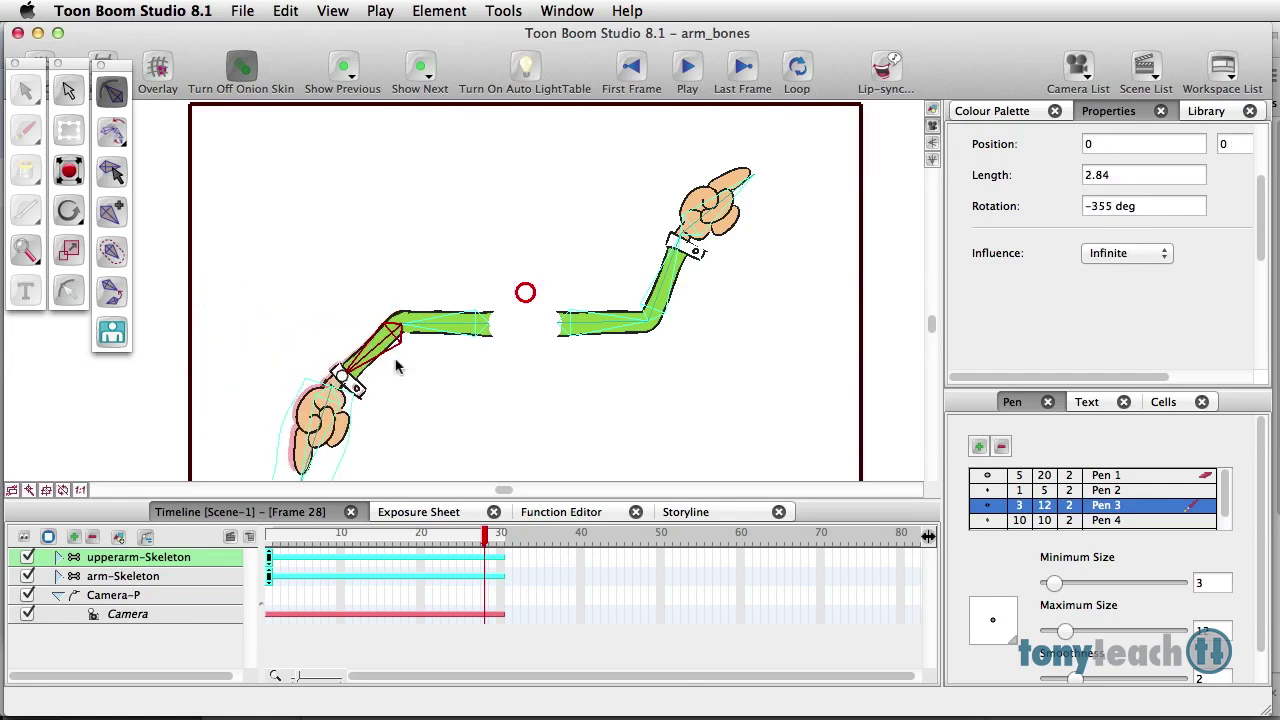
mouse_move(447, 331)
left_mouse_down()
mouse_move(447, 343)
mouse_move(446, 323)
left_mouse_up()
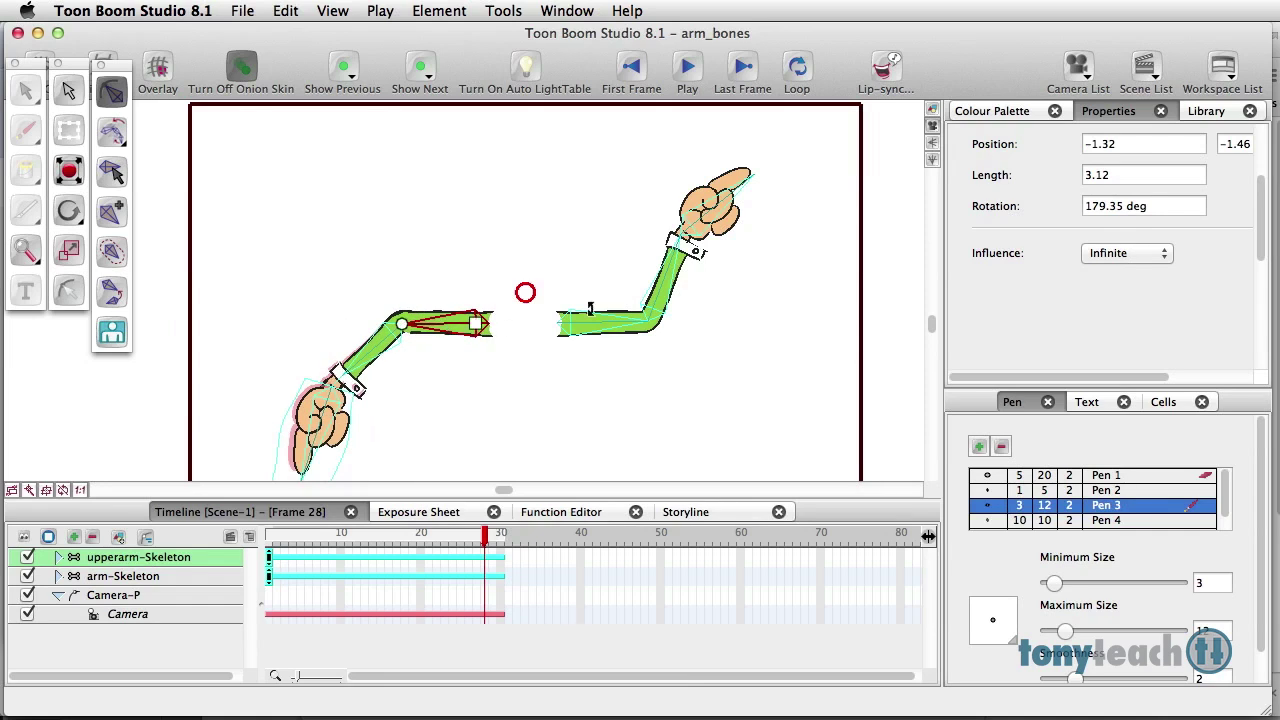
- Stretch the right arm up and right with the hand tilted forward, then return to frame 1
left_click_drag(611, 320, 626, 273)
left_click_drag(645, 226, 745, 140)
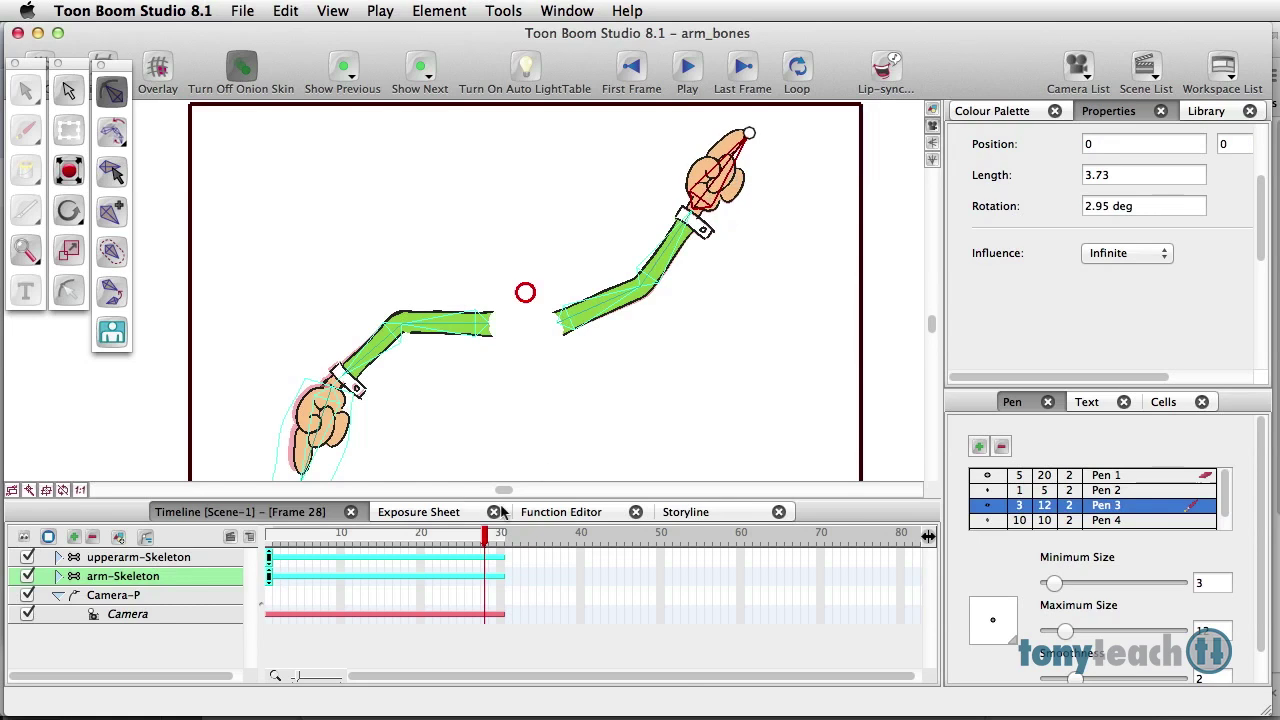
mouse_move(482, 543)
left_mouse_down()
mouse_move(255, 543)
mouse_move(510, 552)
mouse_move(268, 545)
left_mouse_up()
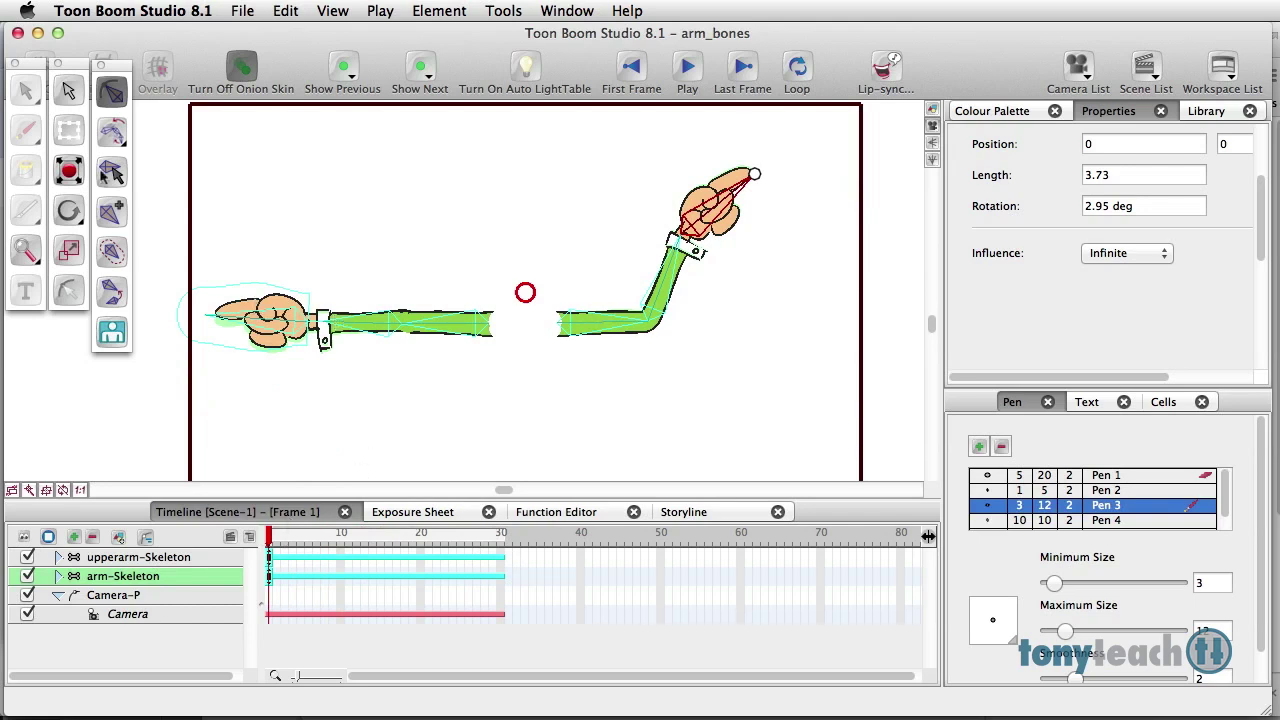
- After trying inverse natural movement on the left forearm, set the bone tool to Natural Movement Forward
left_click_drag(370, 320, 386, 325)
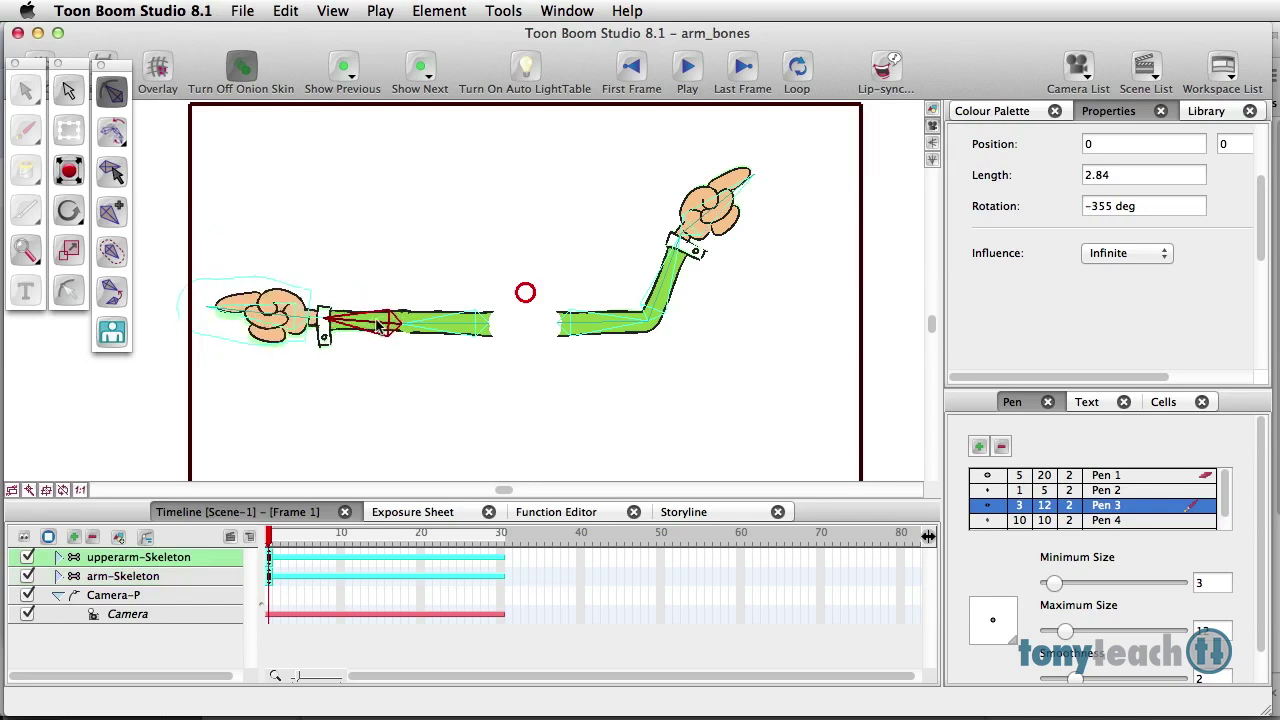
left_click(120, 142)
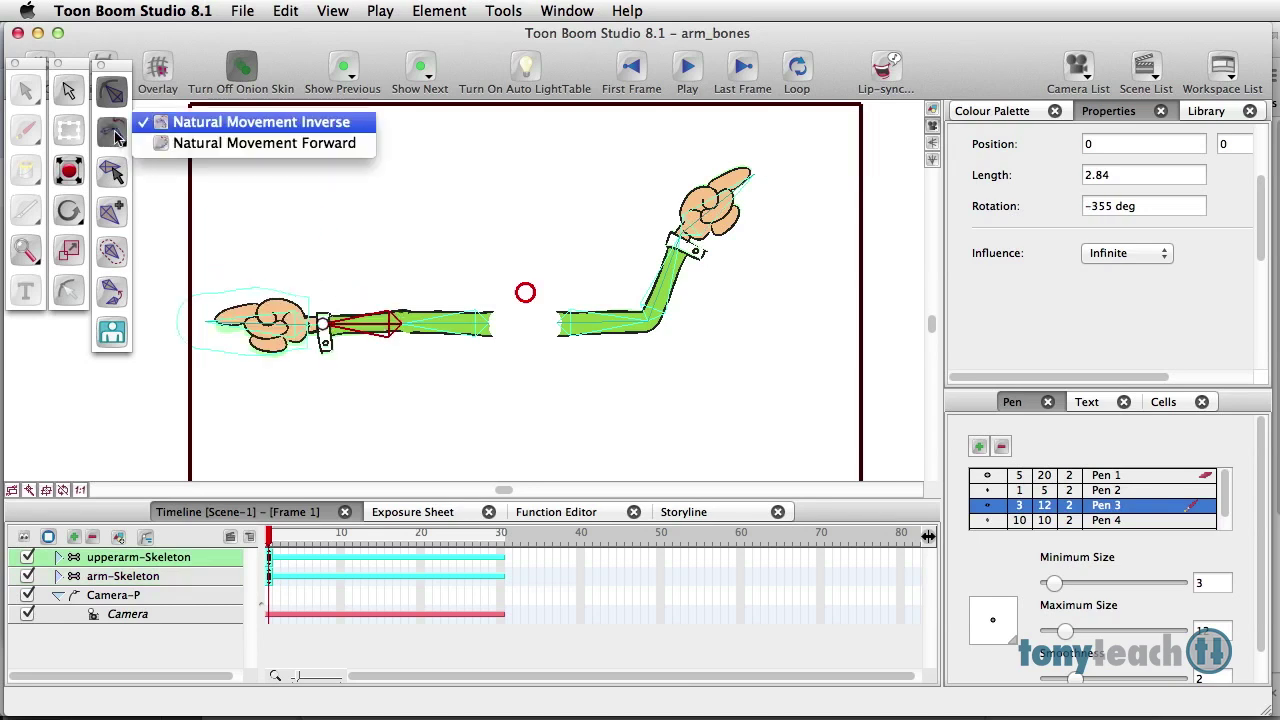
left_click(228, 126)
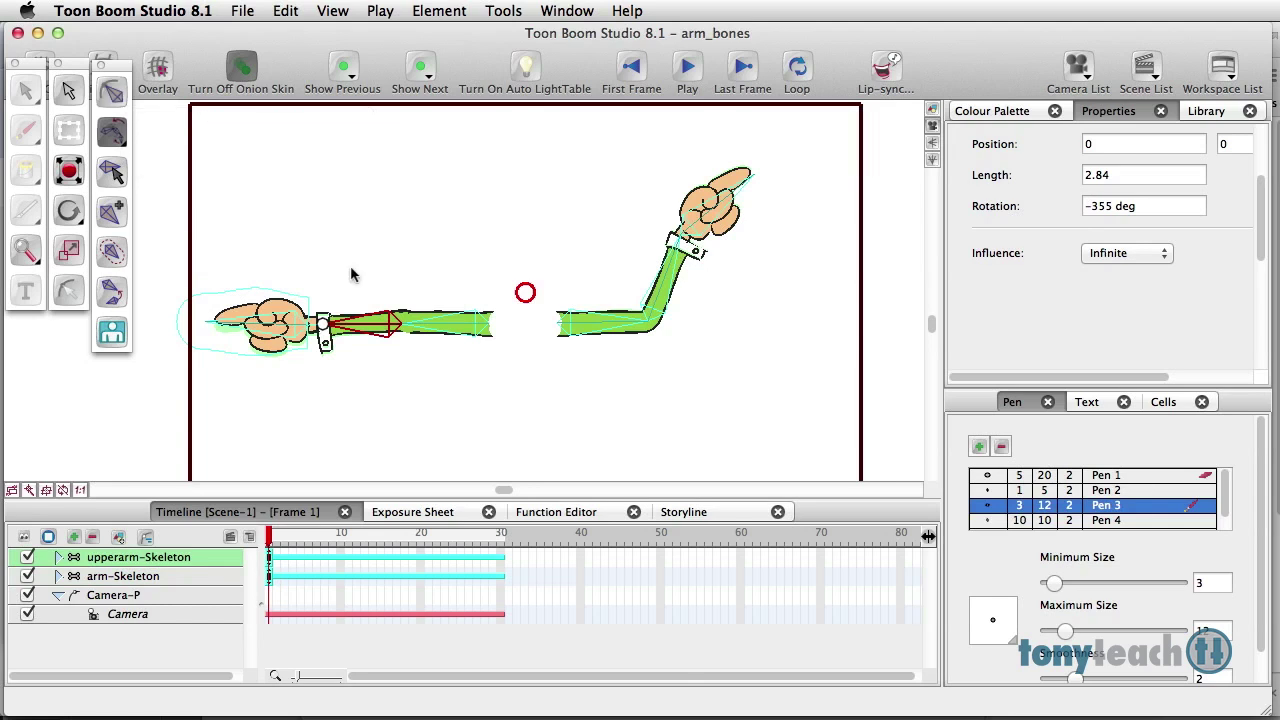
mouse_move(440, 326)
left_mouse_down()
mouse_move(478, 286)
mouse_move(440, 328)
left_mouse_up()
left_click(111, 131)
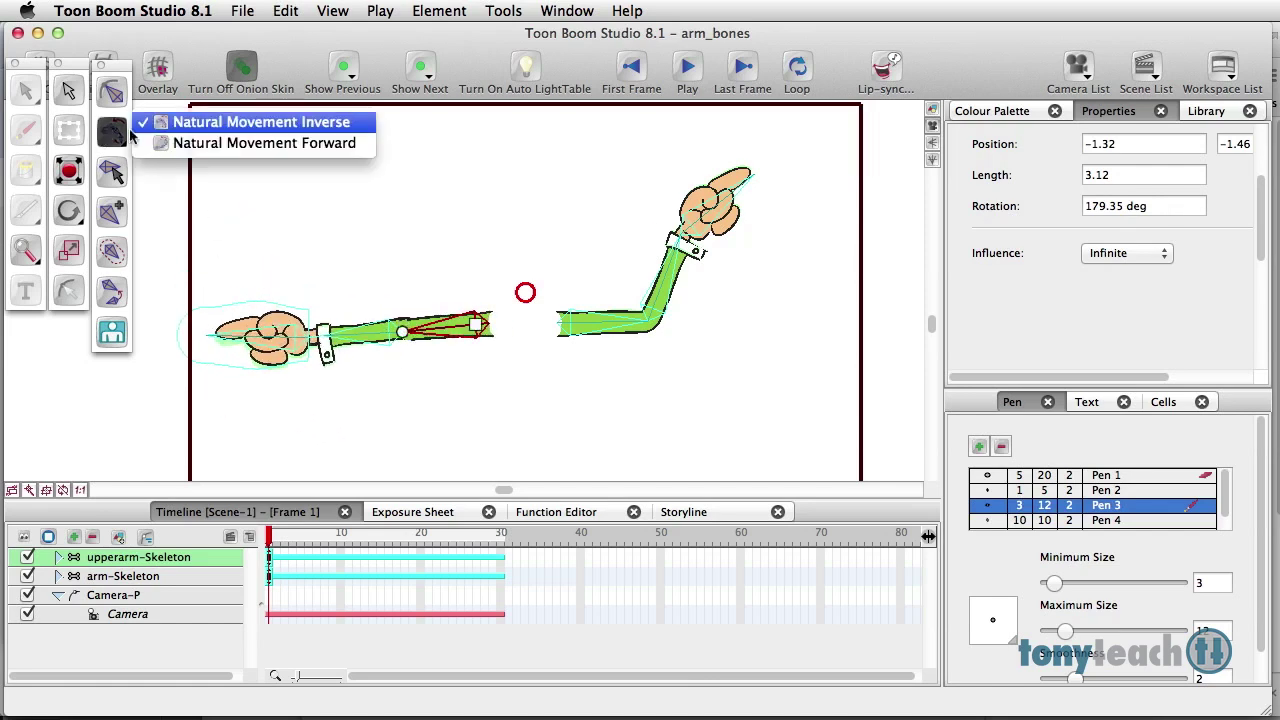
left_click(199, 142)
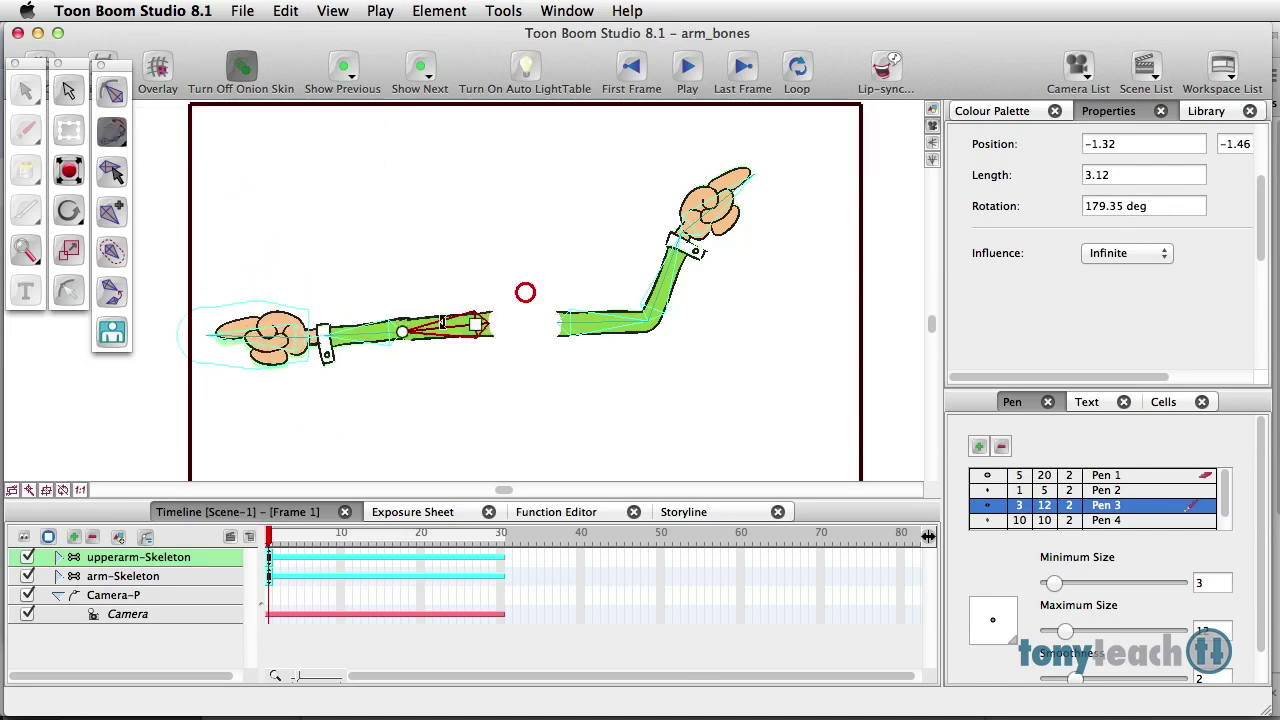
- At frame 1, raise the left forearm and upper arm upright, then preview the animation
left_click_drag(441, 327, 458, 287)
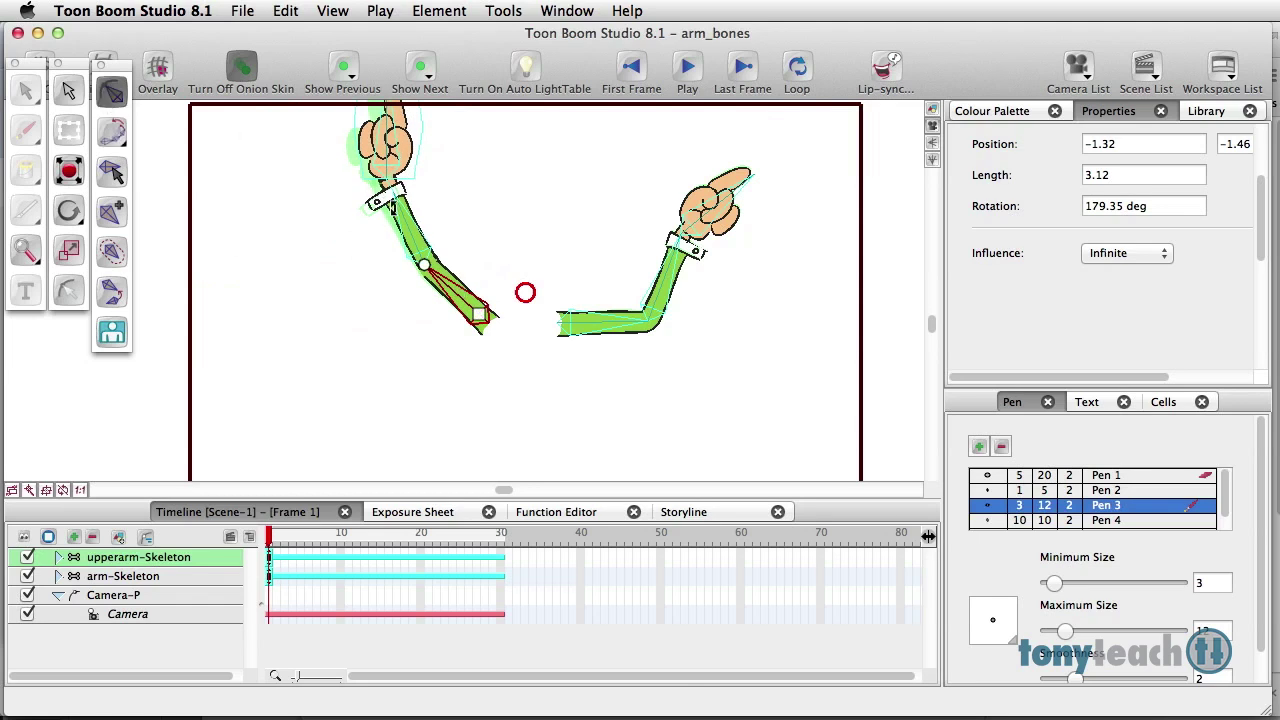
left_click_drag(395, 208, 432, 228)
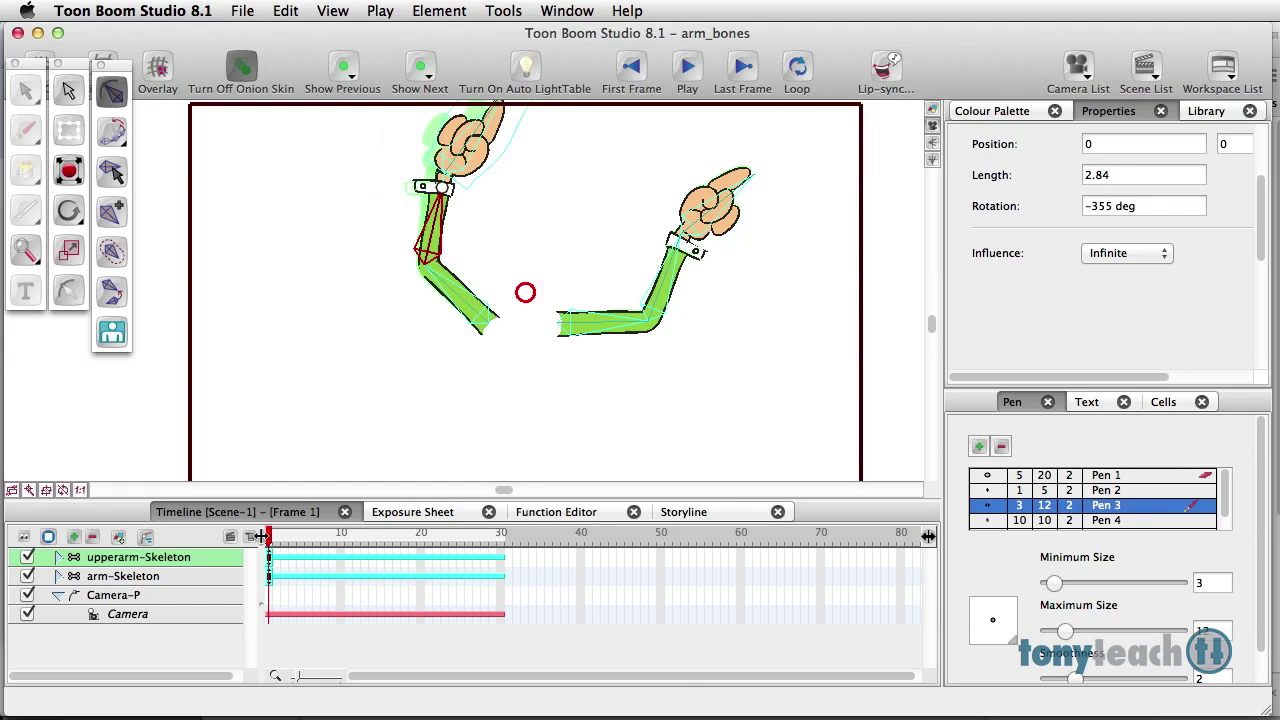
left_click_drag(268, 540, 421, 555)
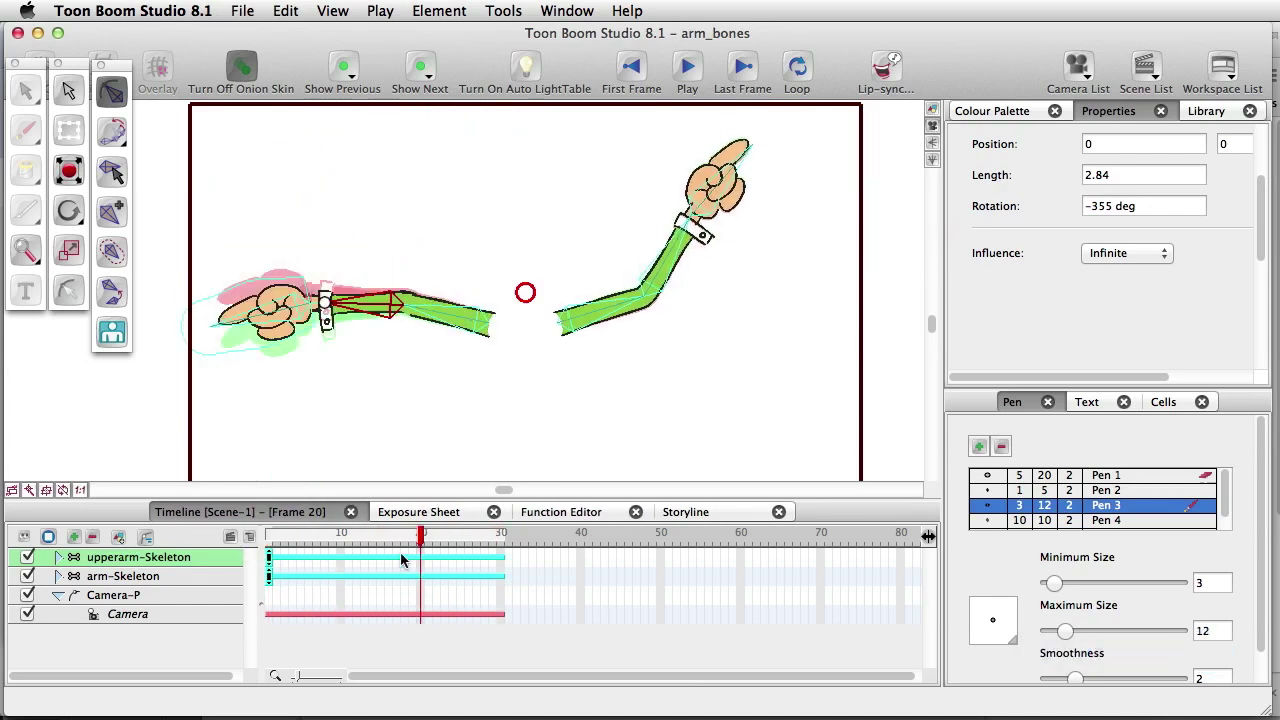